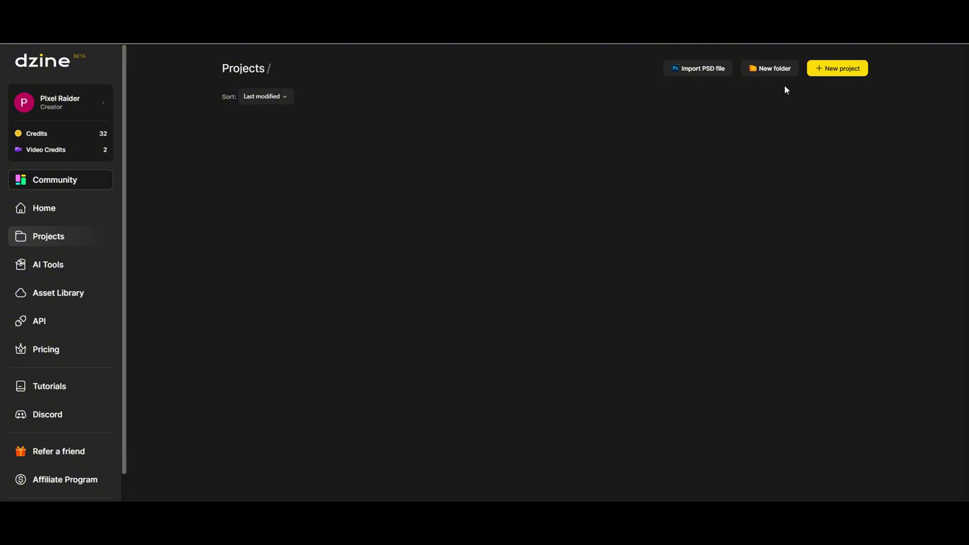
- Create a new project named Mini Men with a 16:9 aspect ratio
left_click(844, 73)
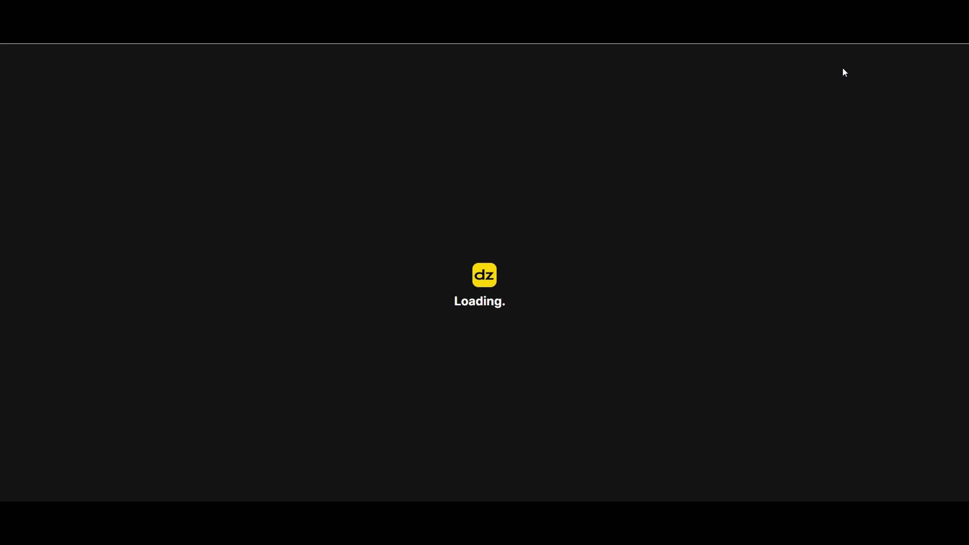
double_click(76, 96)
type("Mini Men")
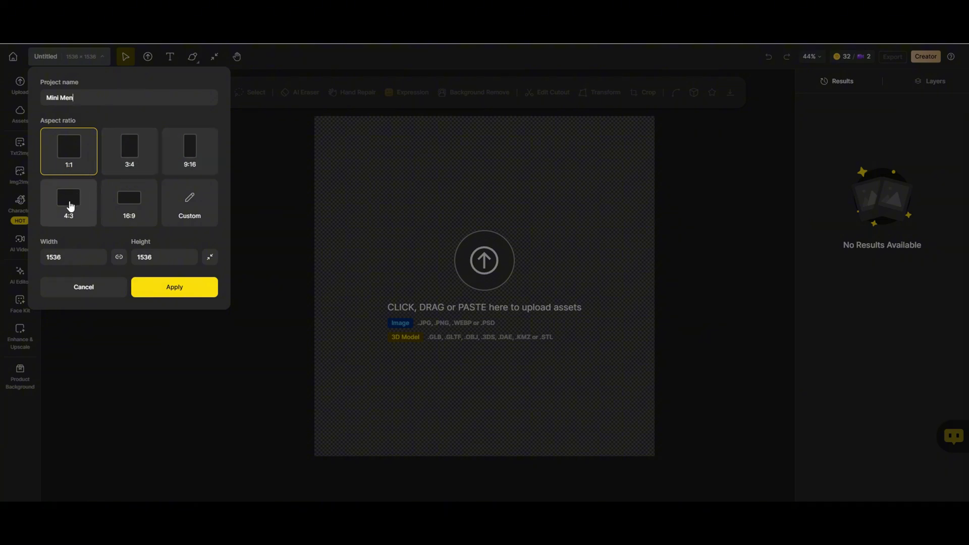
left_click(127, 205)
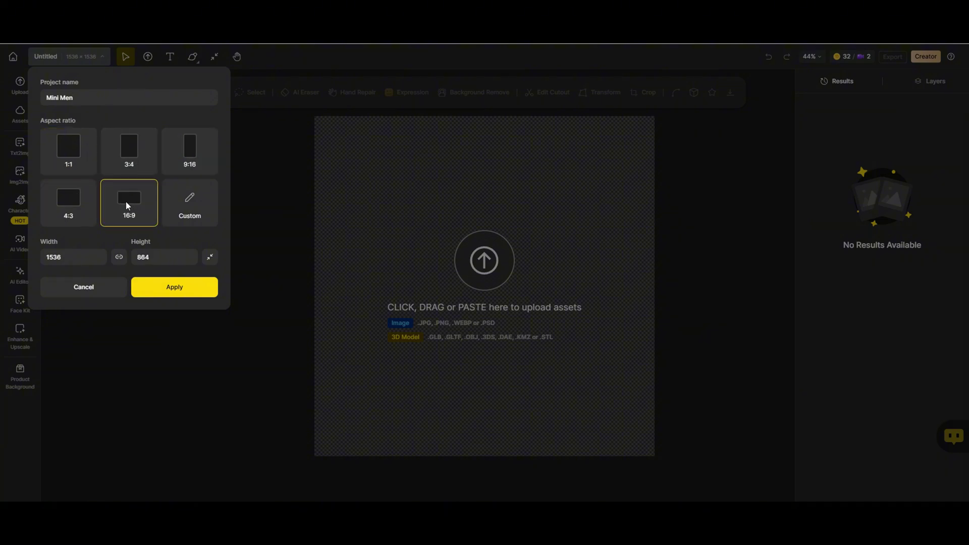
left_click(178, 293)
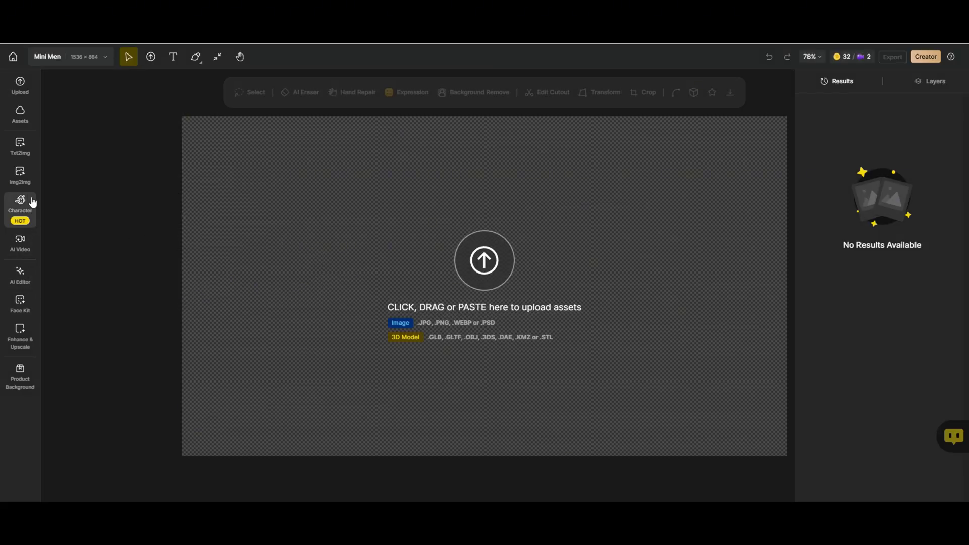
- Start a text-to-image generation and choose the FLUX.1 style
left_click(20, 148)
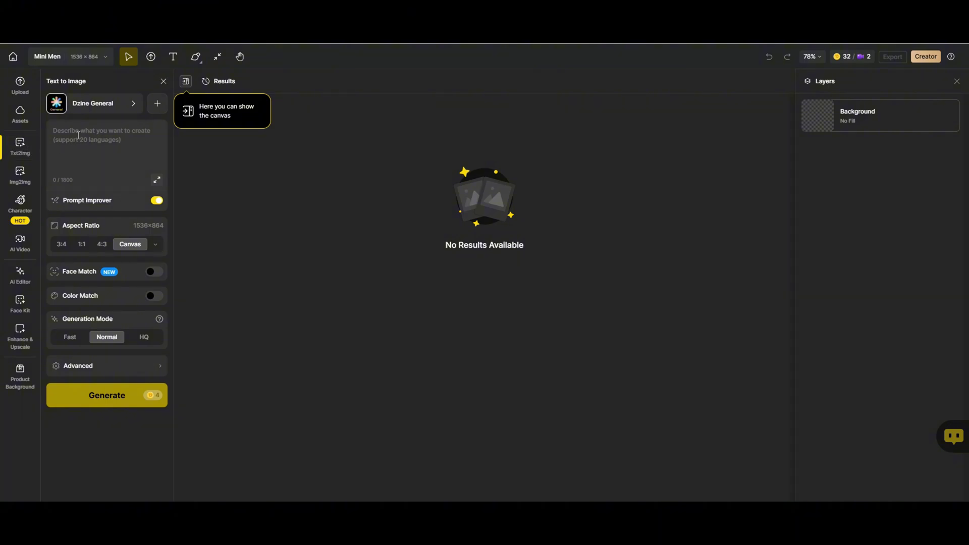
left_click(113, 103)
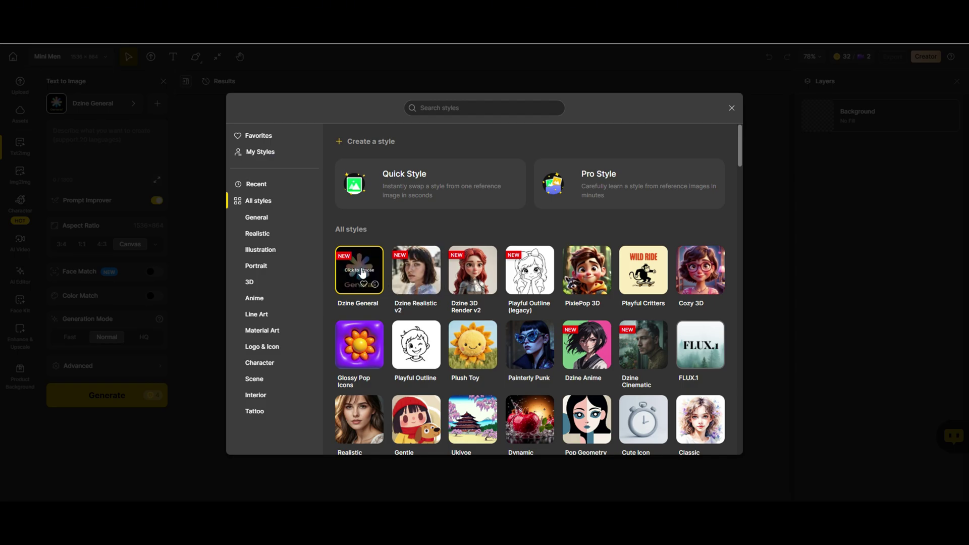
mouse_move(421, 278)
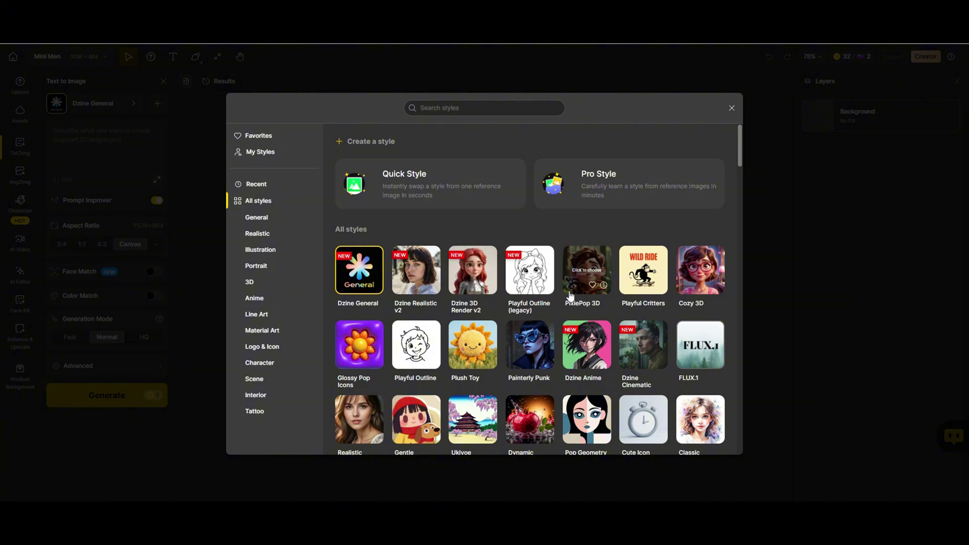
left_click(704, 344)
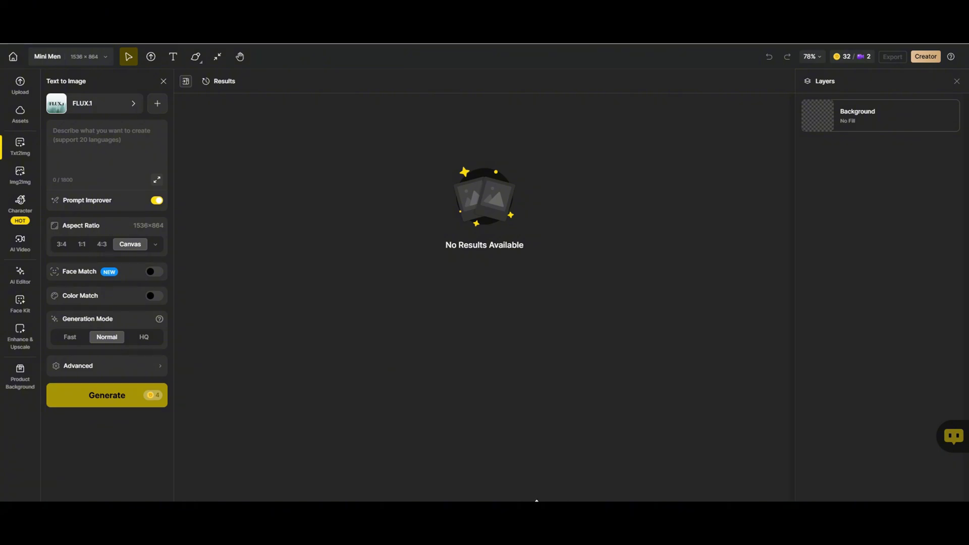
- Copy the tiny construction workers donut prompt from Notepad into Dzine's text-to-image prompt and review it
key("alt+Tab")
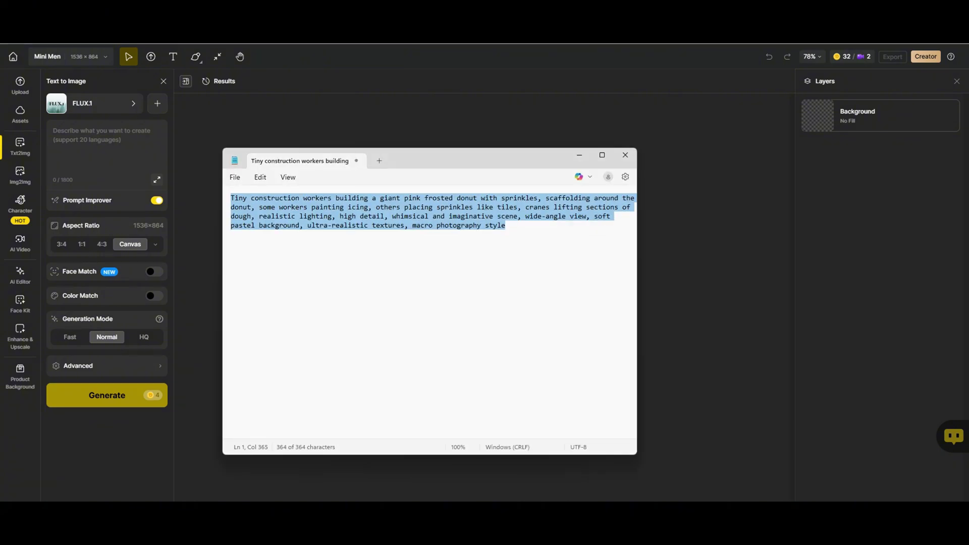
right_click(380, 207)
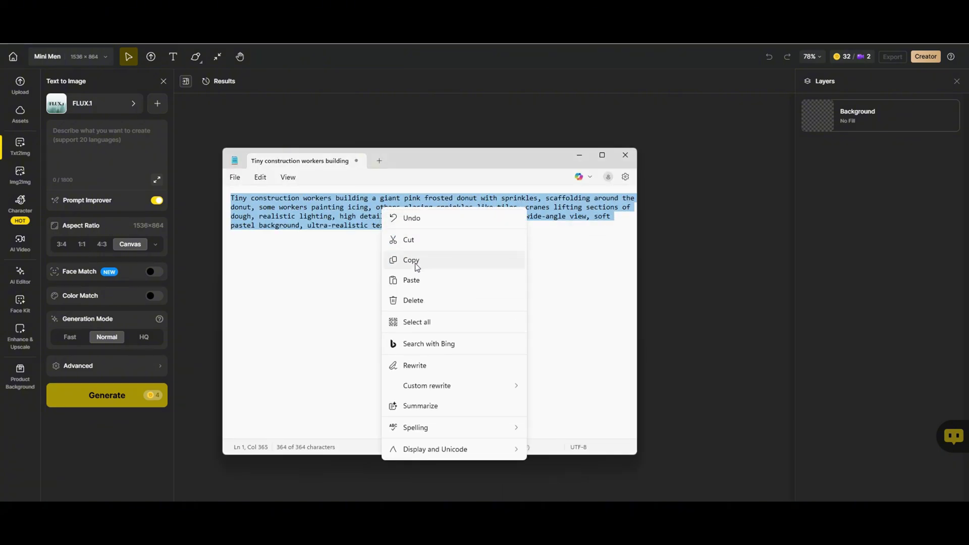
left_click(411, 260)
left_click(580, 154)
left_click(59, 129)
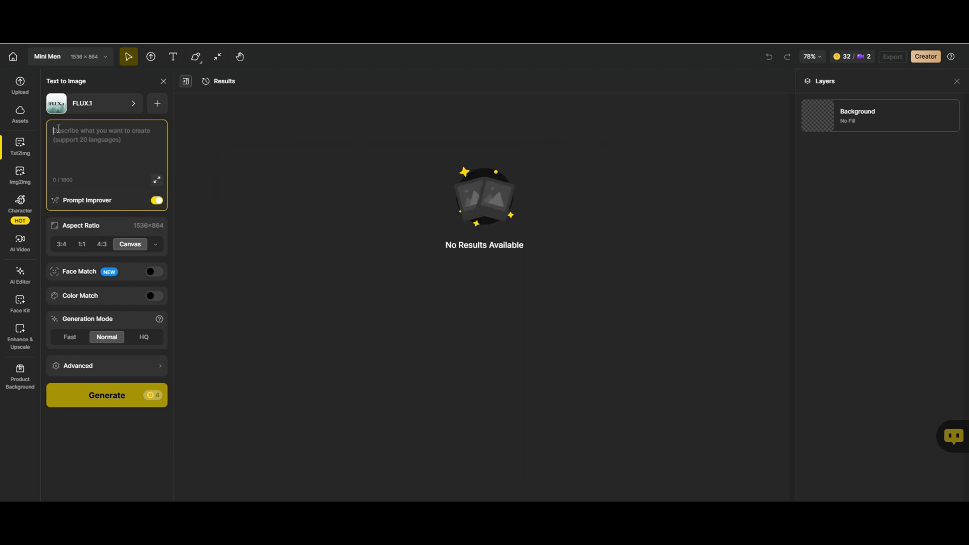
right_click(58, 129)
left_click(94, 245)
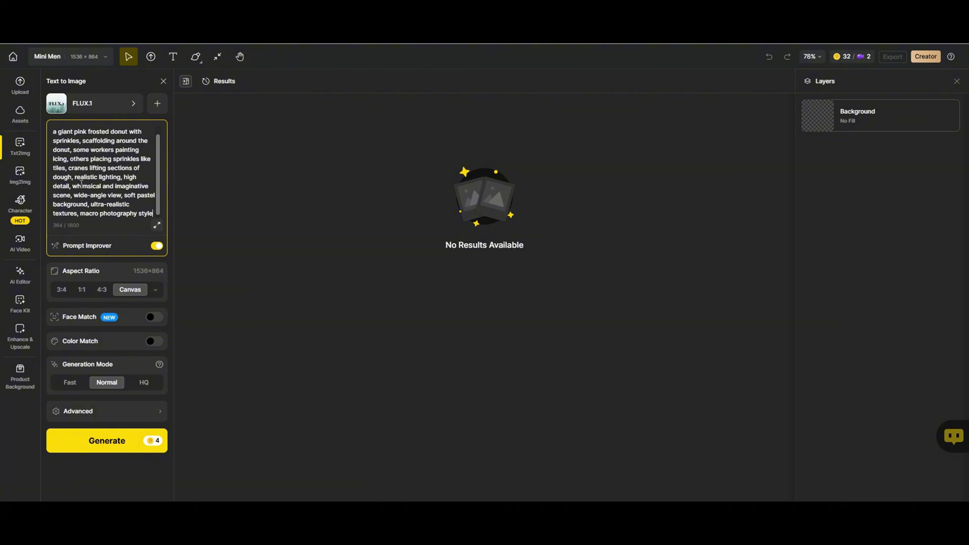
scroll(81, 185, "up", 2)
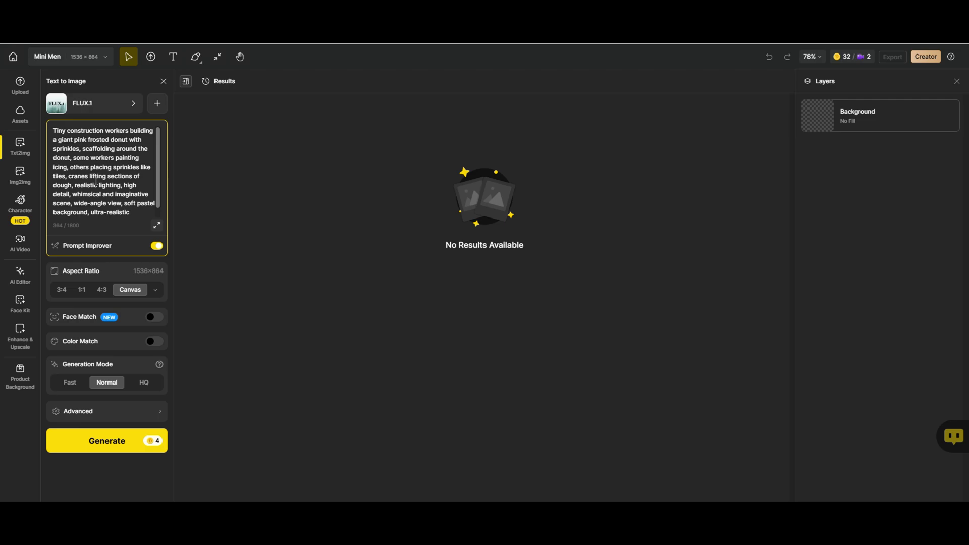
scroll(96, 180, "down", 2)
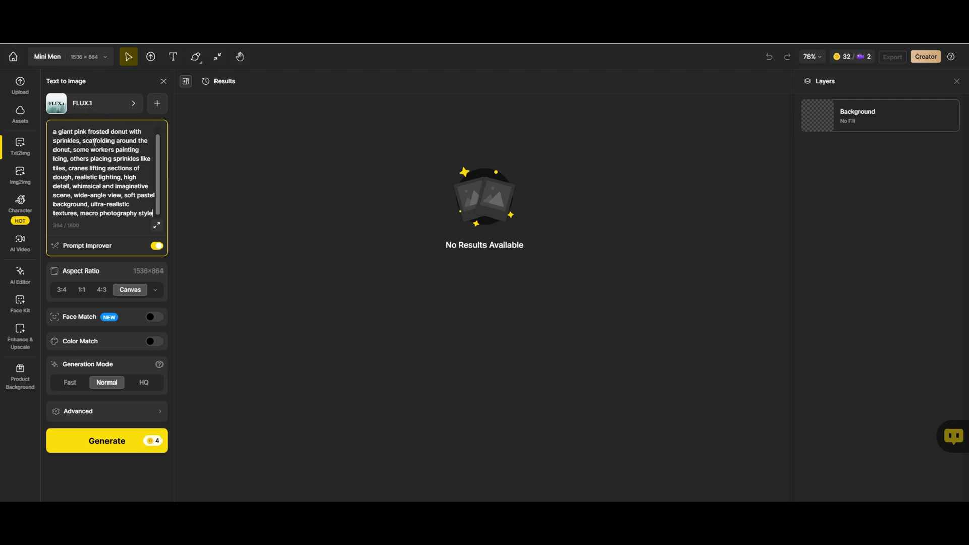
scroll(115, 200, "up", 2)
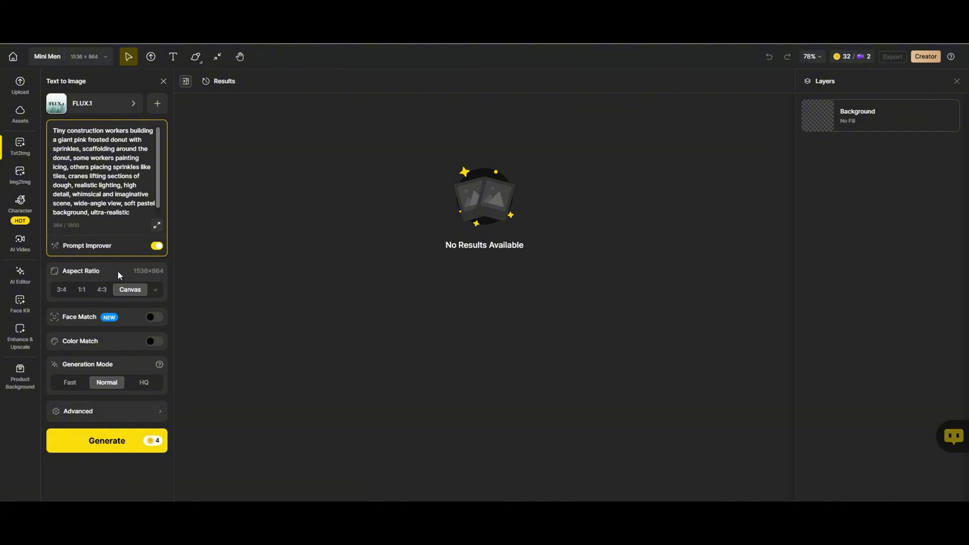
- Set the image aspect ratio to the Facebook 16:9 preset and generate the donut images
left_click(156, 291)
left_click(212, 195)
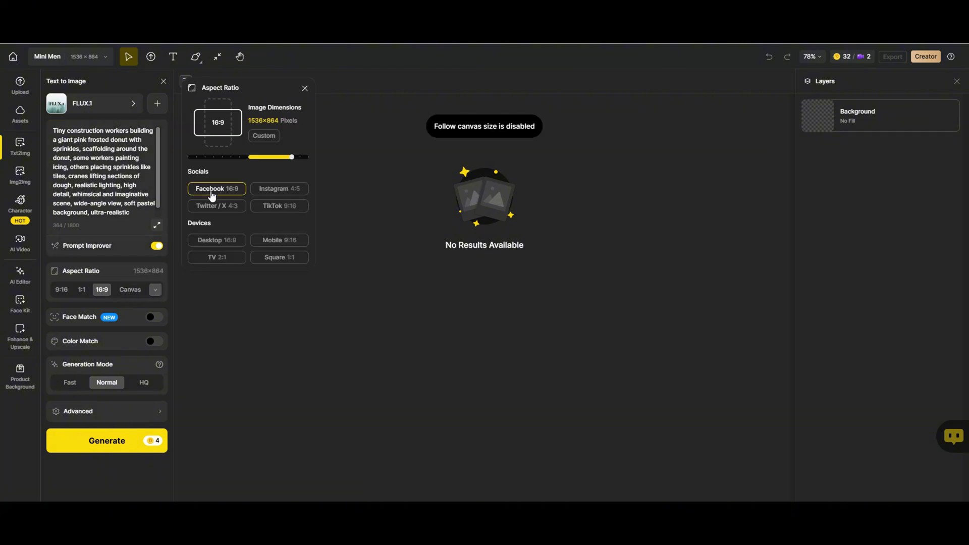
left_click(116, 442)
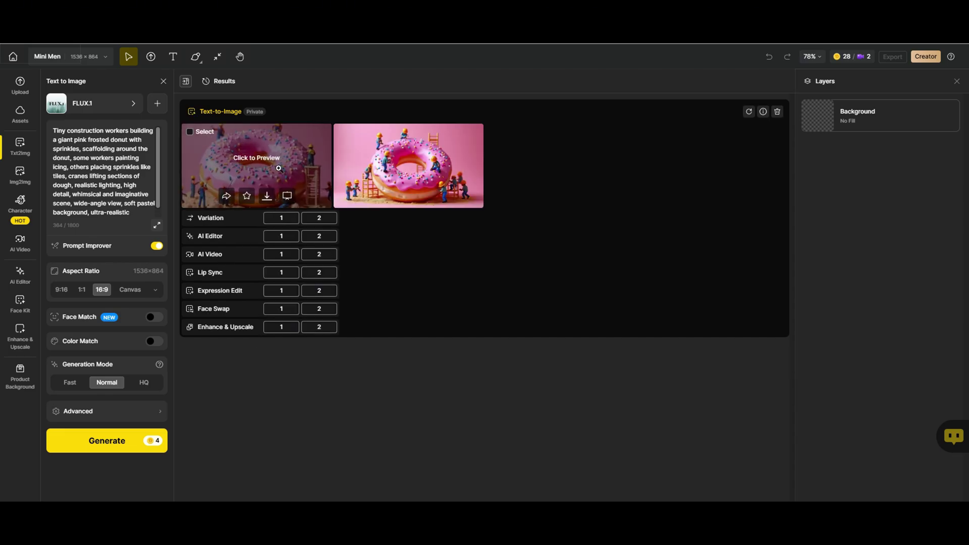
- Preview both generated donut images at full size and examine the tiny workers in each
left_click(272, 155)
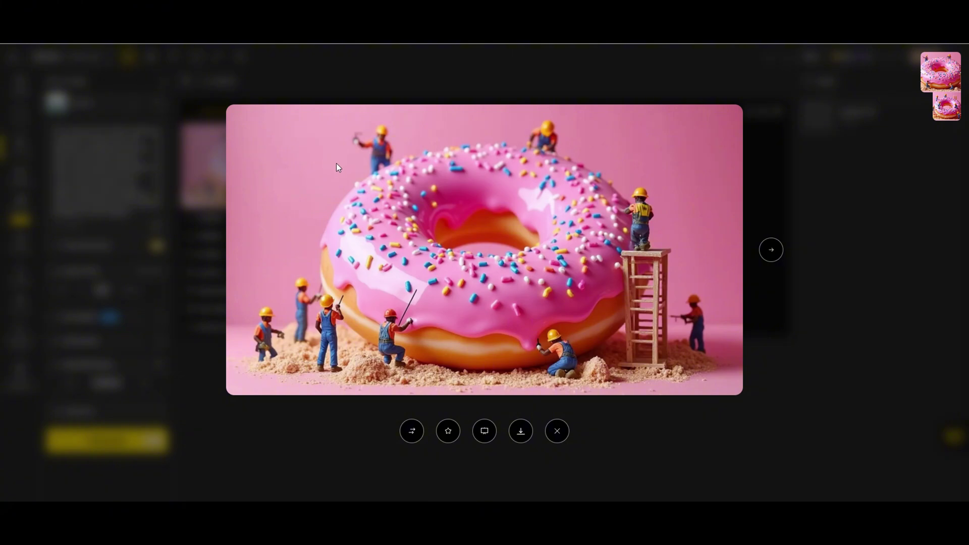
left_click(793, 172)
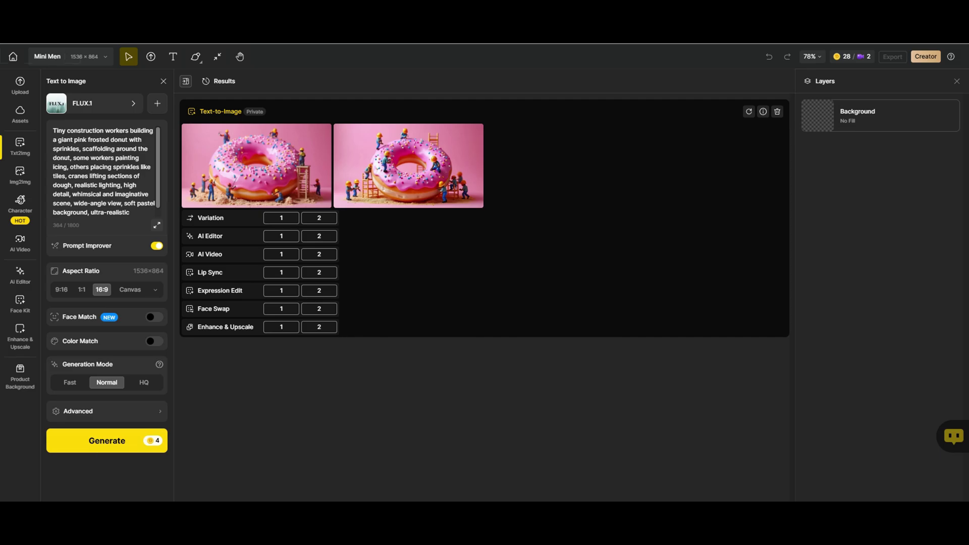
left_click(261, 161)
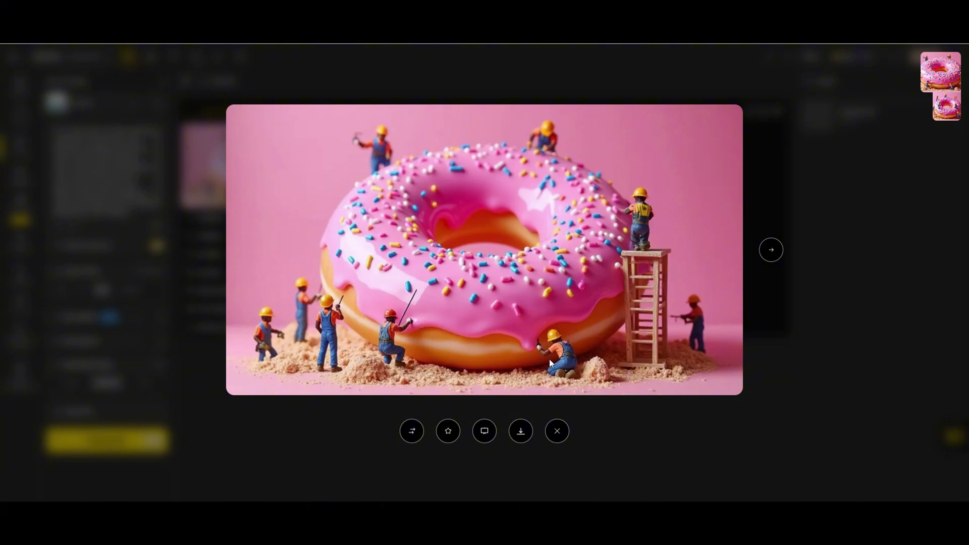
left_click(783, 326)
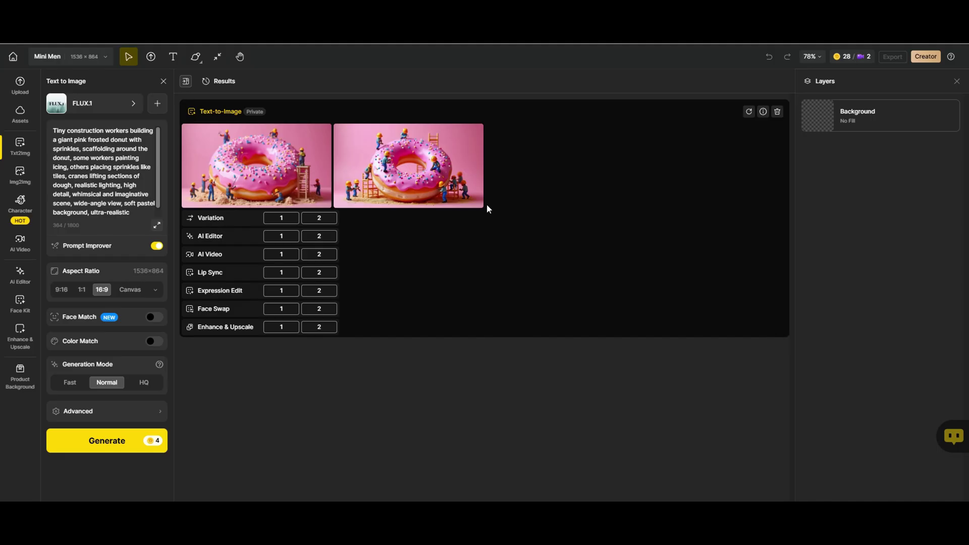
left_click(427, 158)
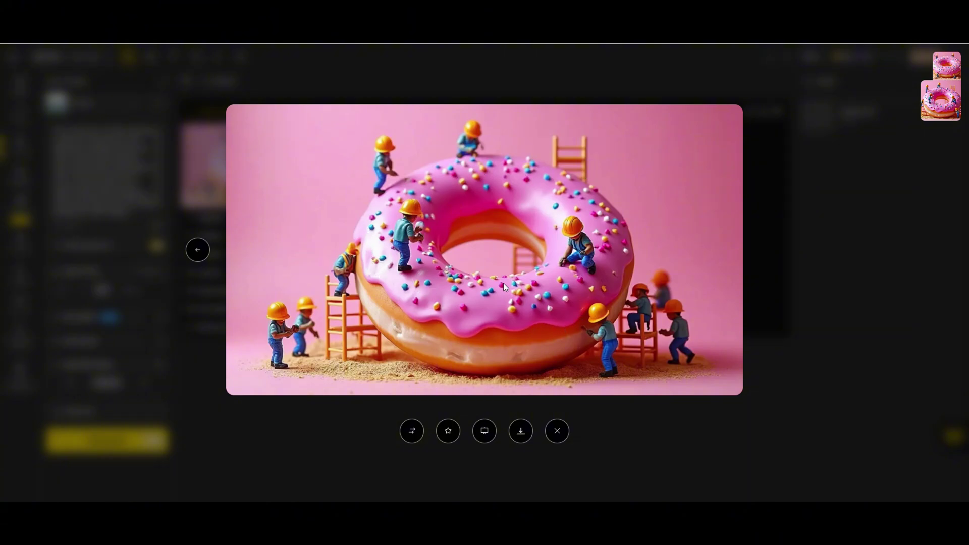
left_click(786, 233)
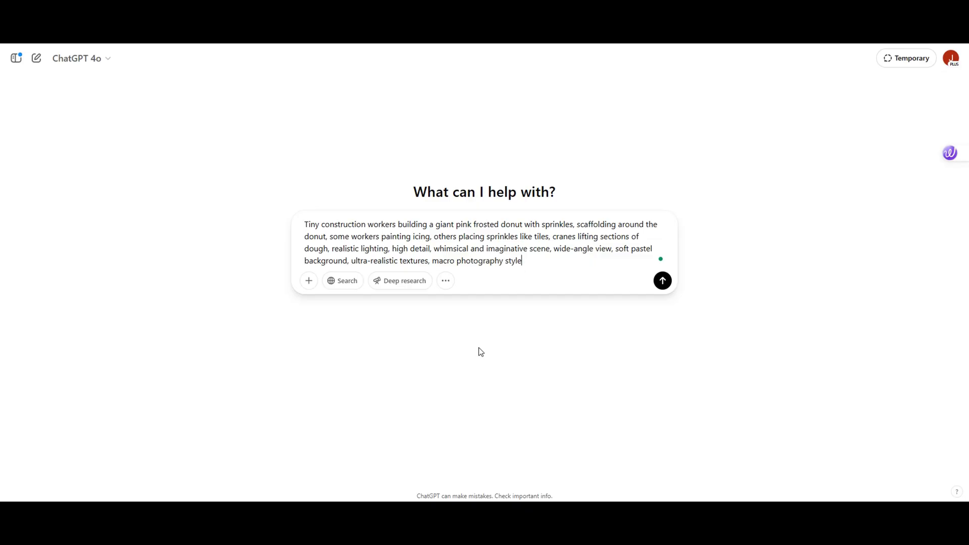
- In ChatGPT, put "Use this prompt to generate a new one changing the donut for a chocolate." before the quoted donut prompt and send it
left_click(305, 225)
type("Chat")
key("BackSpace")
key("BackSpace")
key("BackSpace")
key("BackSpace")
type("Use this prompt to generate ")
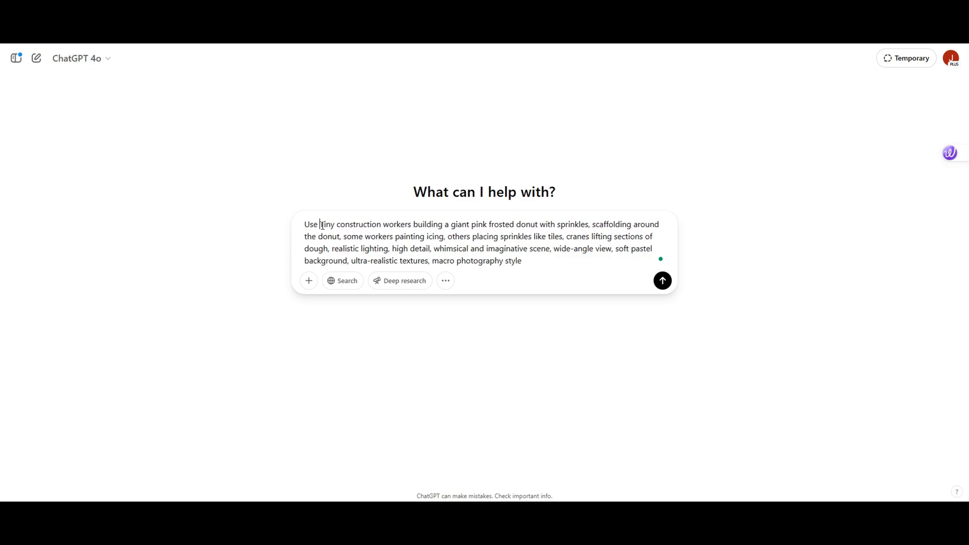
type("a new one chan")
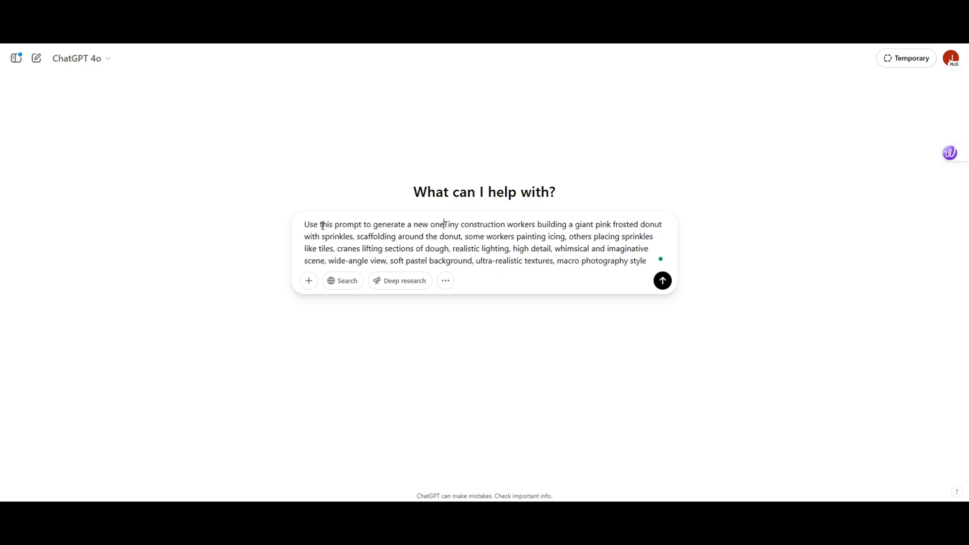
type("ging the donut for a ")
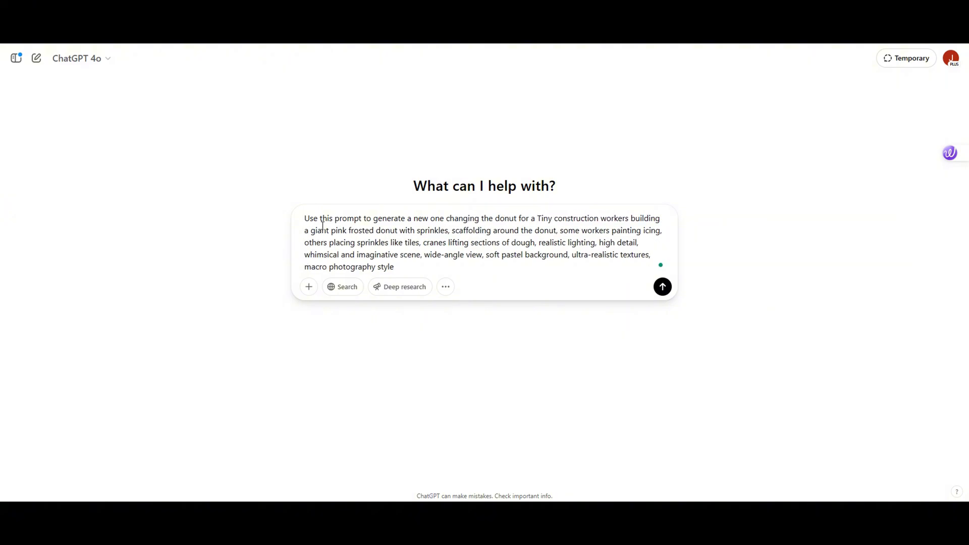
type("chocolate. \"")
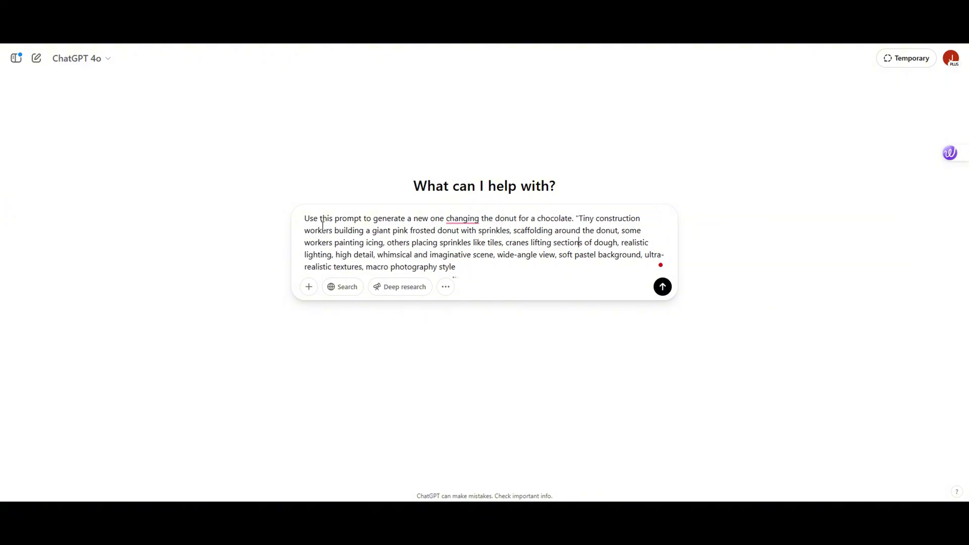
key("ctrl+End")
type("\"")
left_click(663, 287)
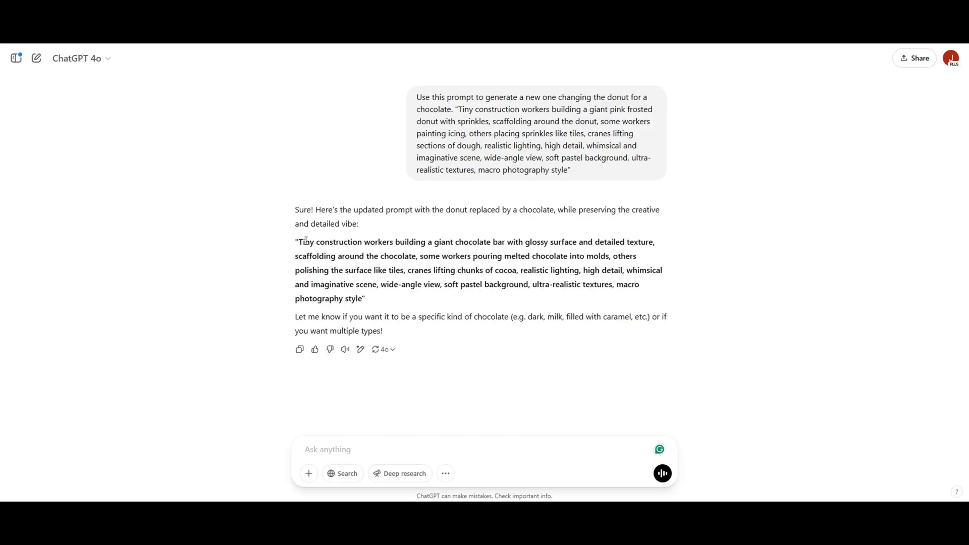
- Copy ChatGPT's chocolate bar prompt and replace the donut prompt in Dzine with it
left_click_drag(299, 242, 364, 299)
right_click(359, 293)
left_click(391, 303)
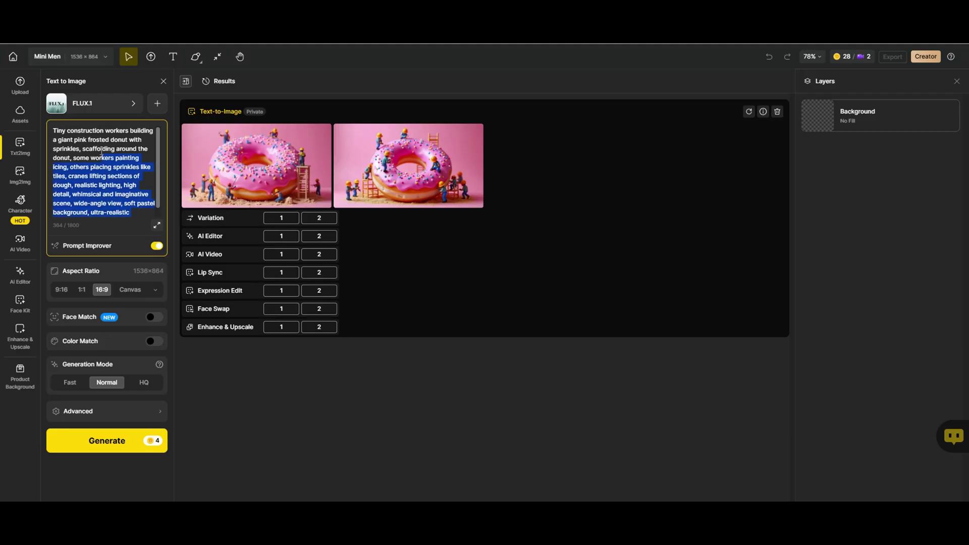
right_click(103, 167)
left_click(136, 244)
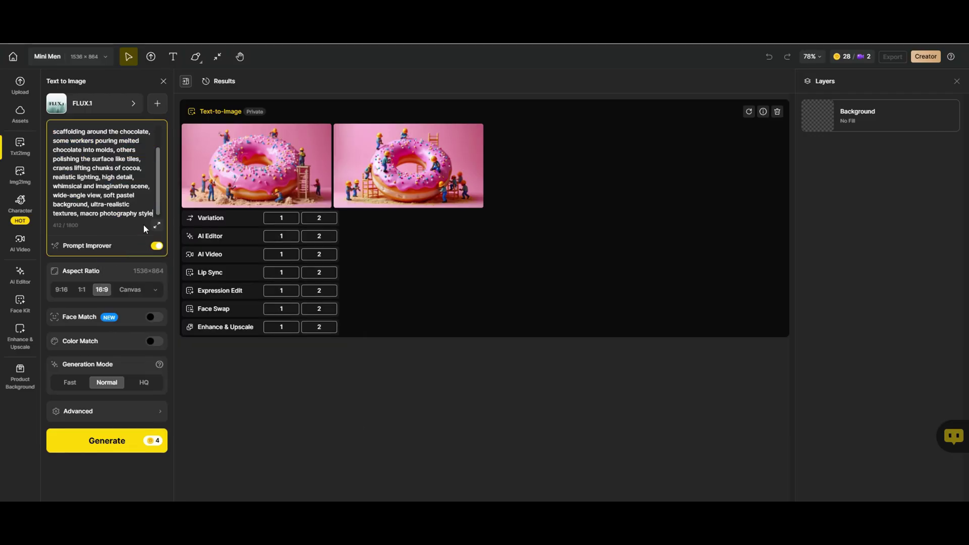
- Generate the chocolate bar images and preview the first one at full size
left_click(101, 438)
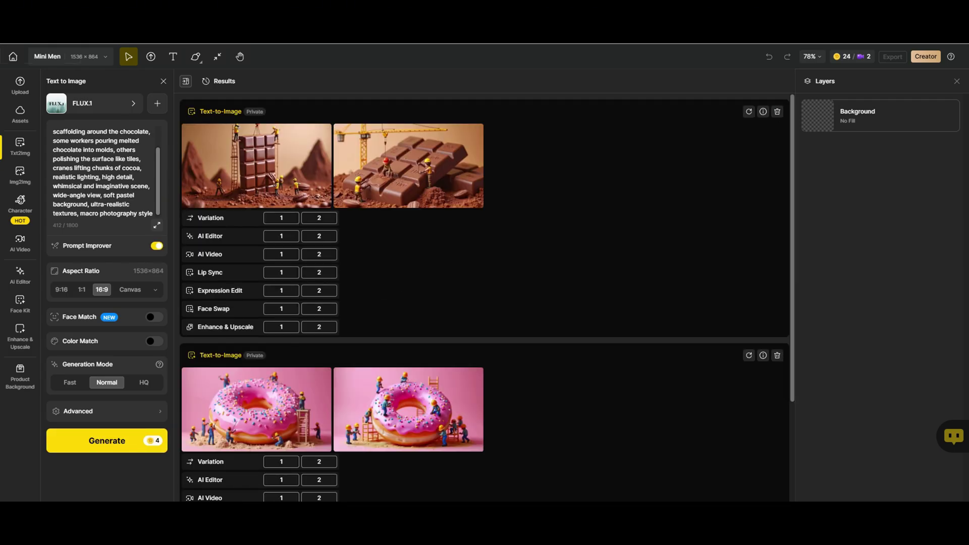
left_click(252, 156)
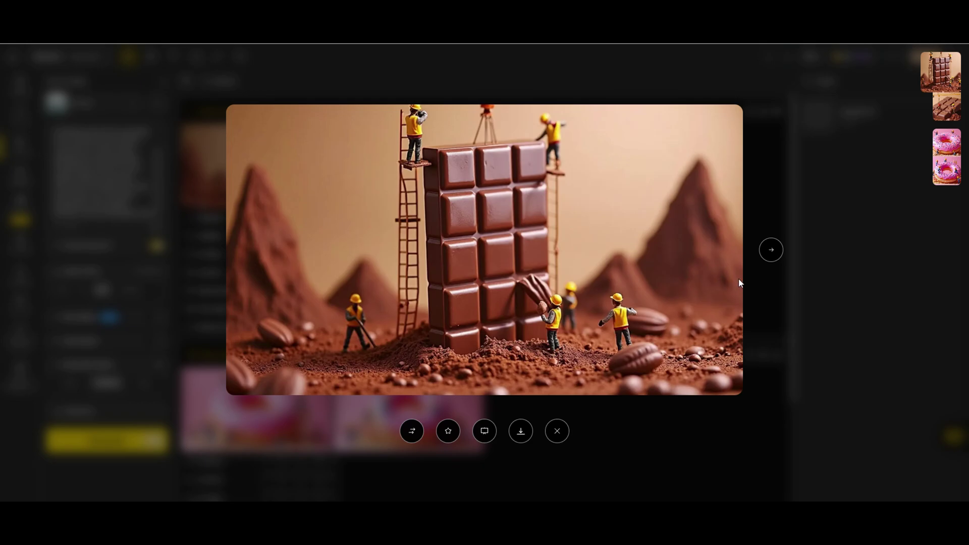
key("Escape")
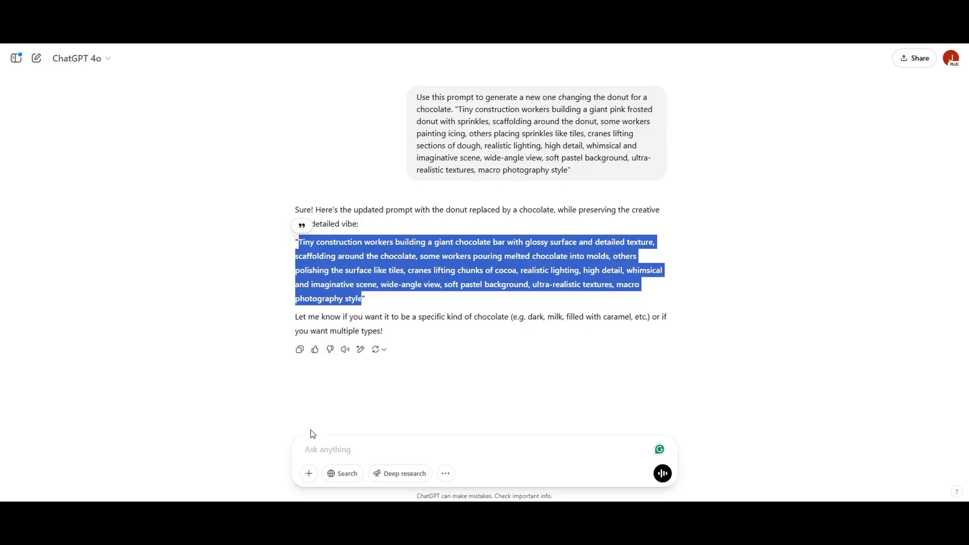
- Send ChatGPT the request "generate the same prompt, but change the chocolate for a hamburger"
left_click(320, 454)
type("make")
key("BackSpace")
key("BackSpace")
key("BackSpace")
key("BackSpace")
type("generate the same prompt ")
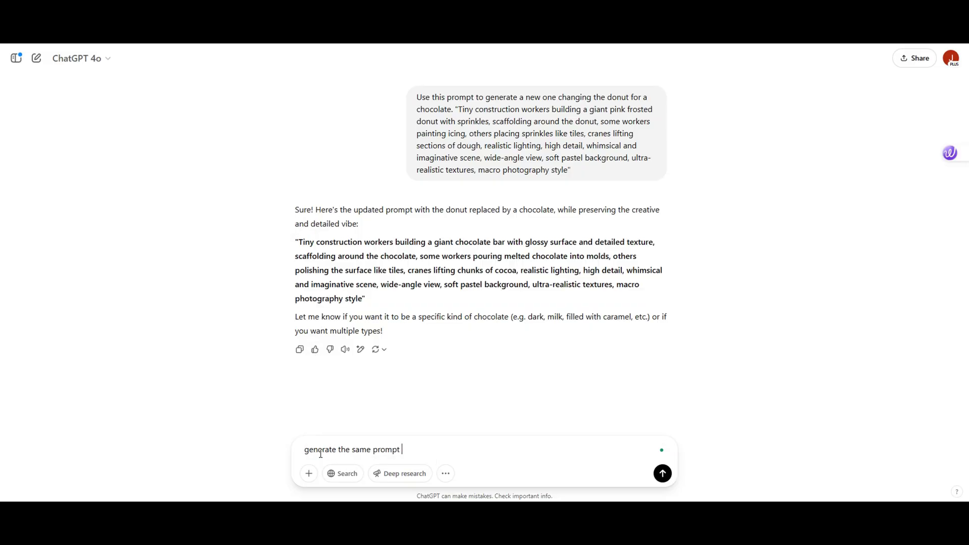
type("but change the chocolate for hamburger")
mouse_move(513, 449)
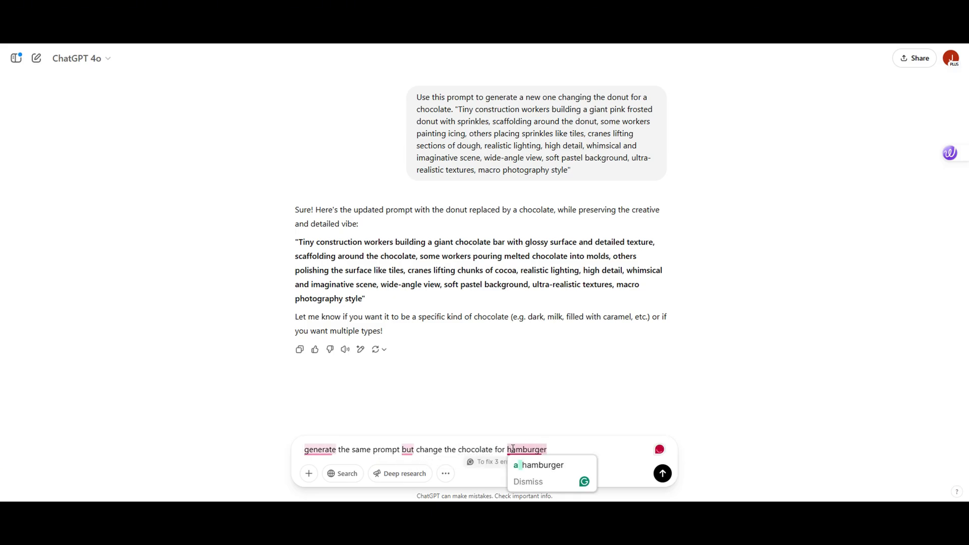
left_click(539, 465)
key("Return")
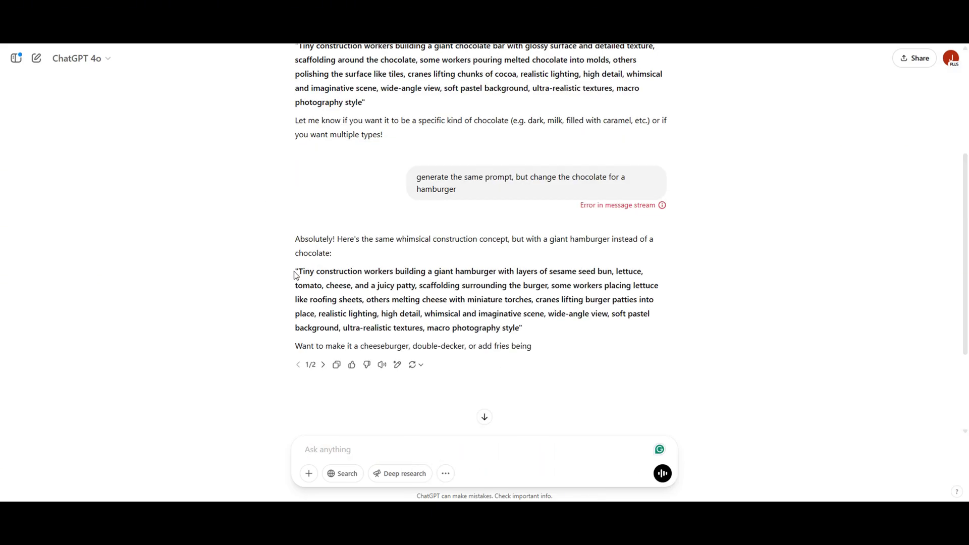
- Copy ChatGPT's hamburger prompt and replace the chocolate bar prompt in Dzine's Text to Image with it
left_click_drag(296, 275, 523, 328)
right_click(495, 303)
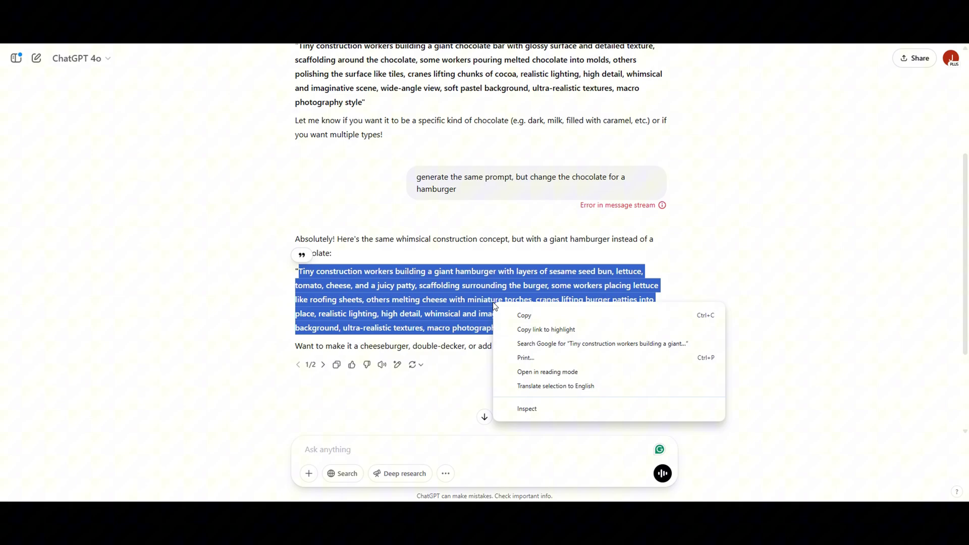
left_click(524, 316)
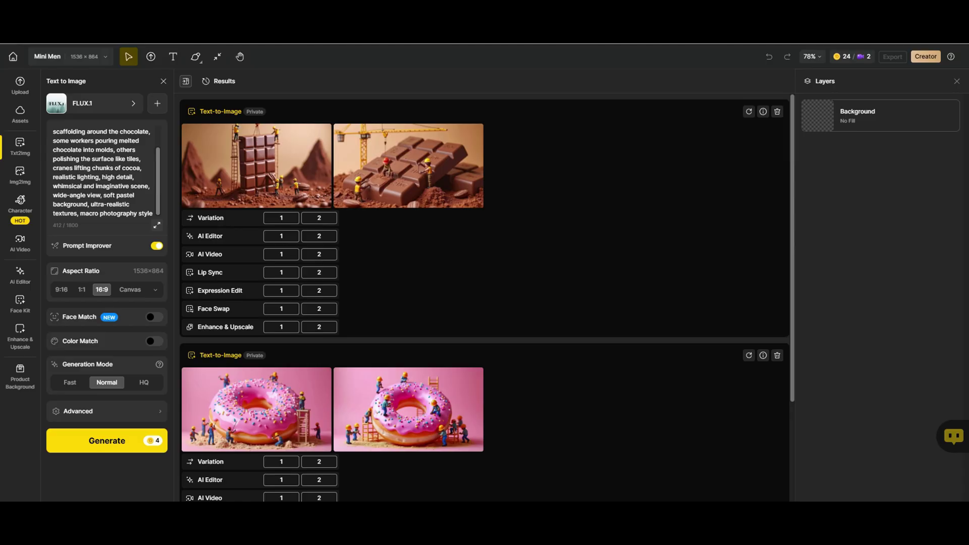
key("ctrl+a")
right_click(119, 192)
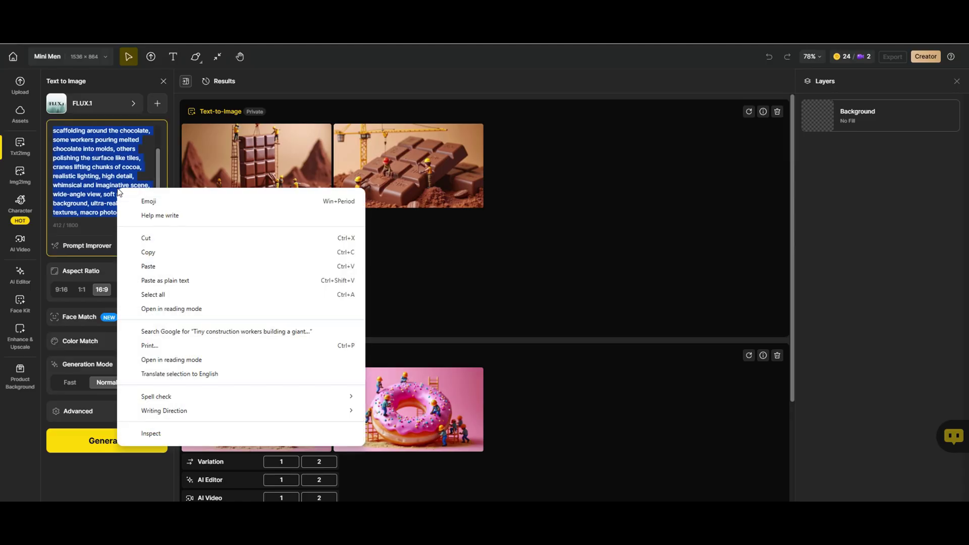
left_click(156, 267)
scroll(124, 210, "up", 5)
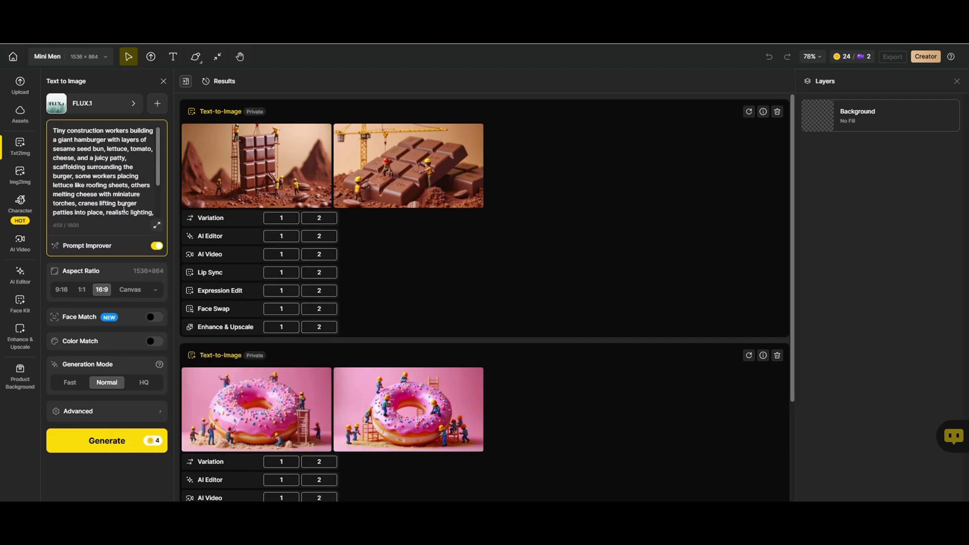
scroll(124, 210, "down", 5)
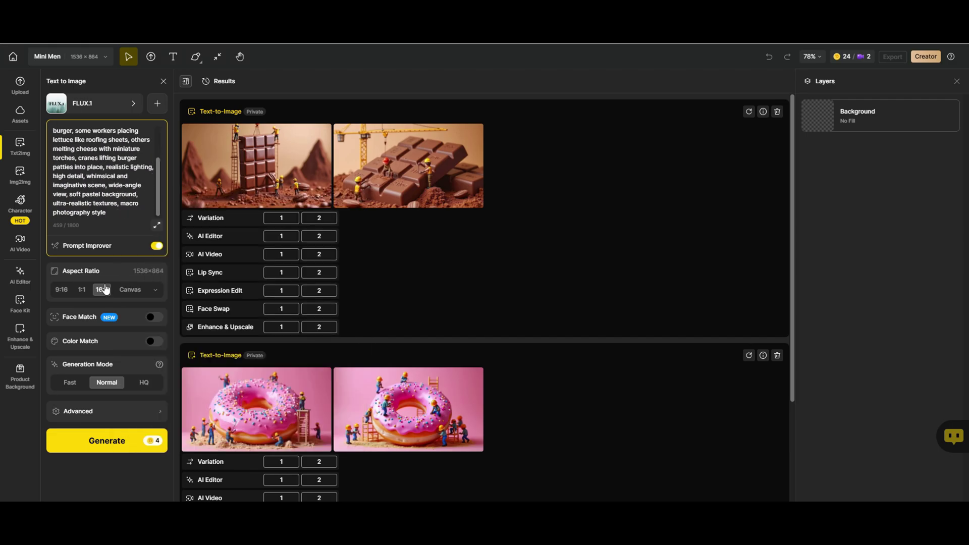
- Generate the hamburger images and preview both of them at full size
left_click(103, 443)
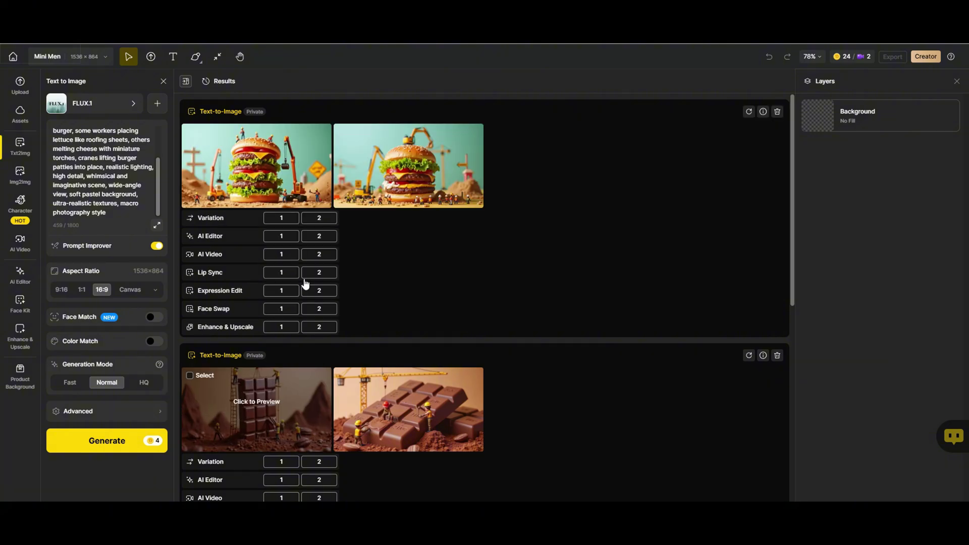
mouse_move(268, 159)
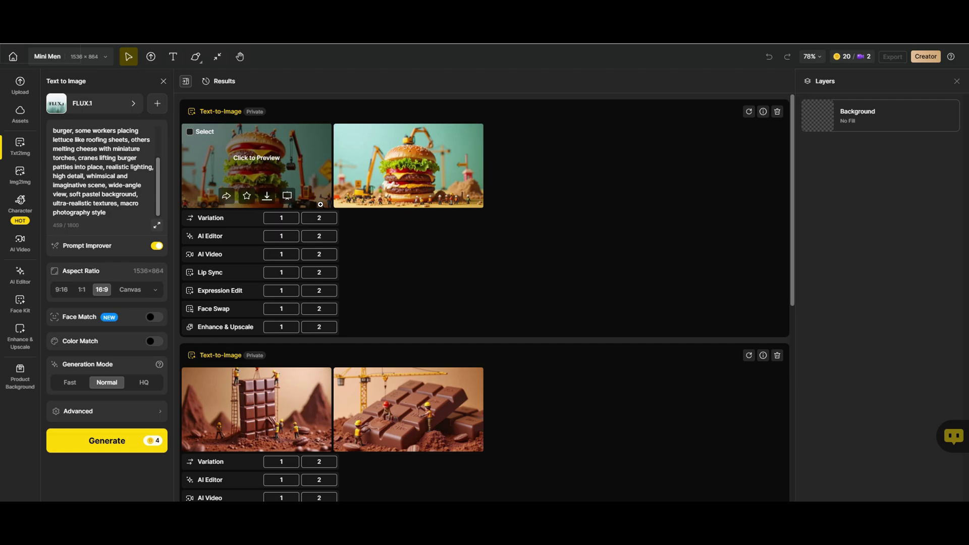
left_click(268, 159)
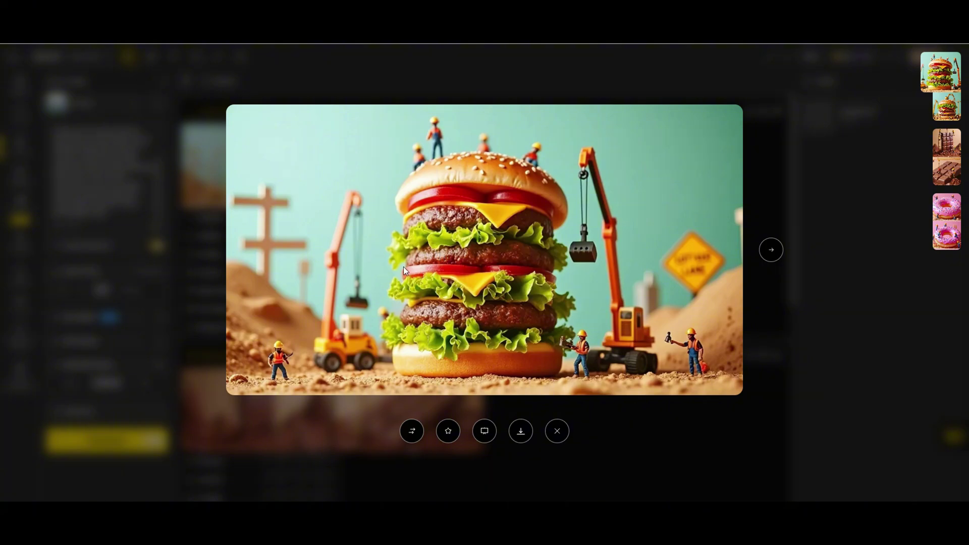
left_click(831, 168)
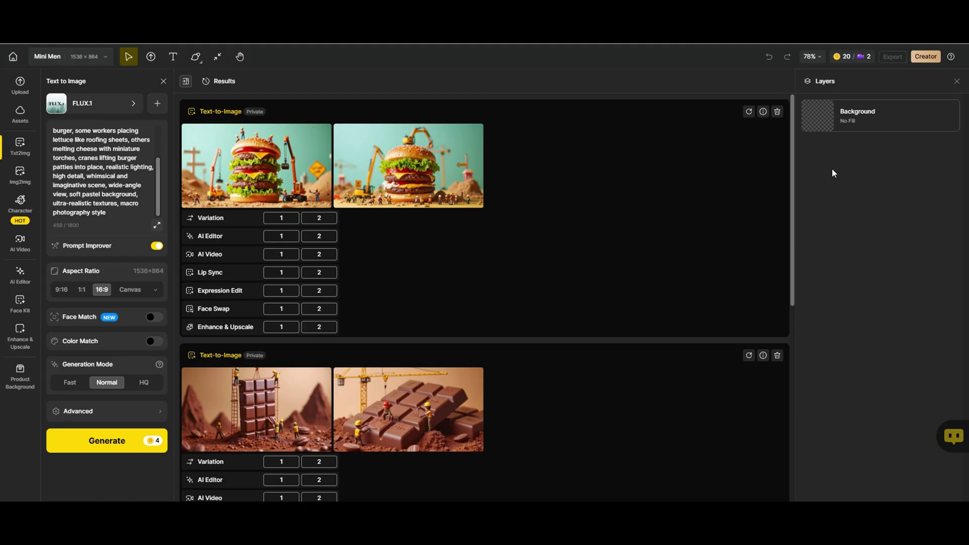
left_click(400, 157)
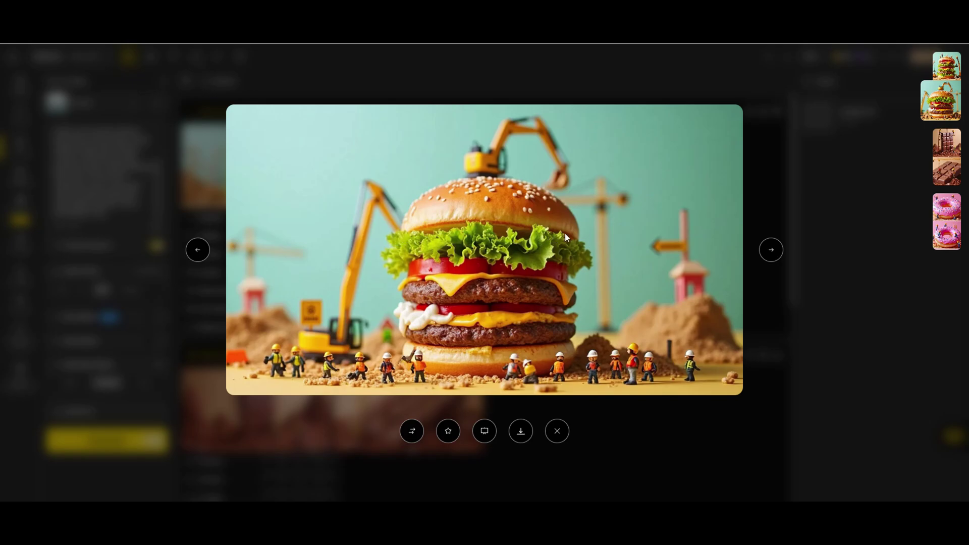
left_click(806, 192)
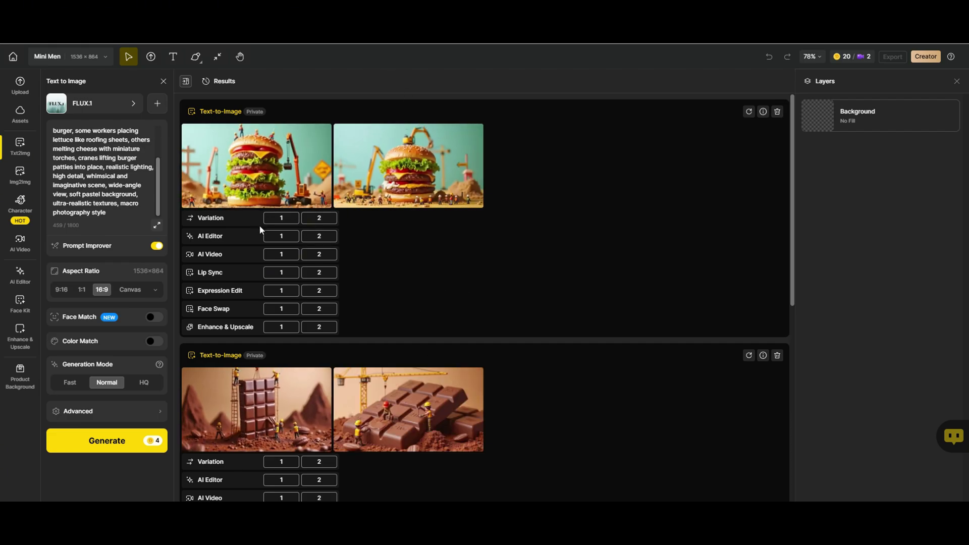
- Generate variations of the first hamburger image and preview the first variation at full size
mouse_move(263, 151)
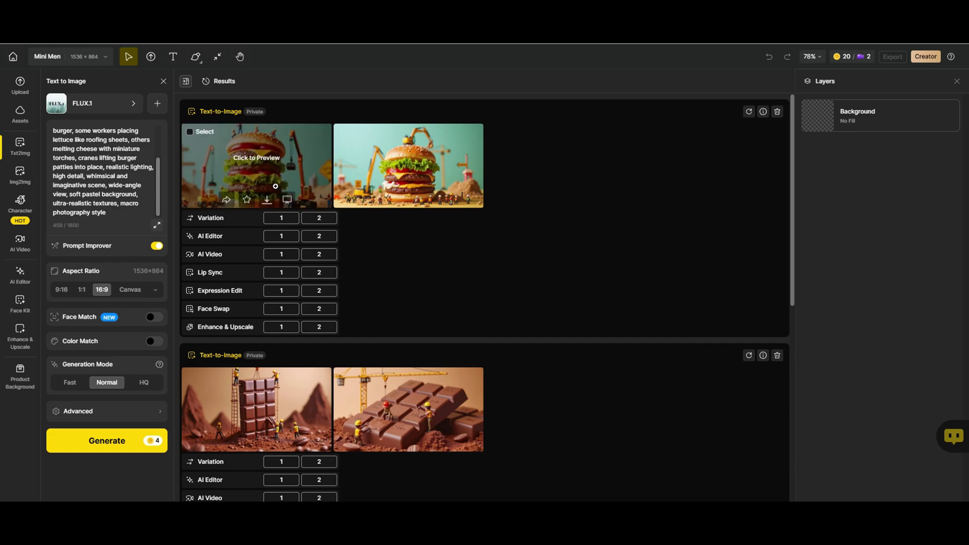
left_click(281, 218)
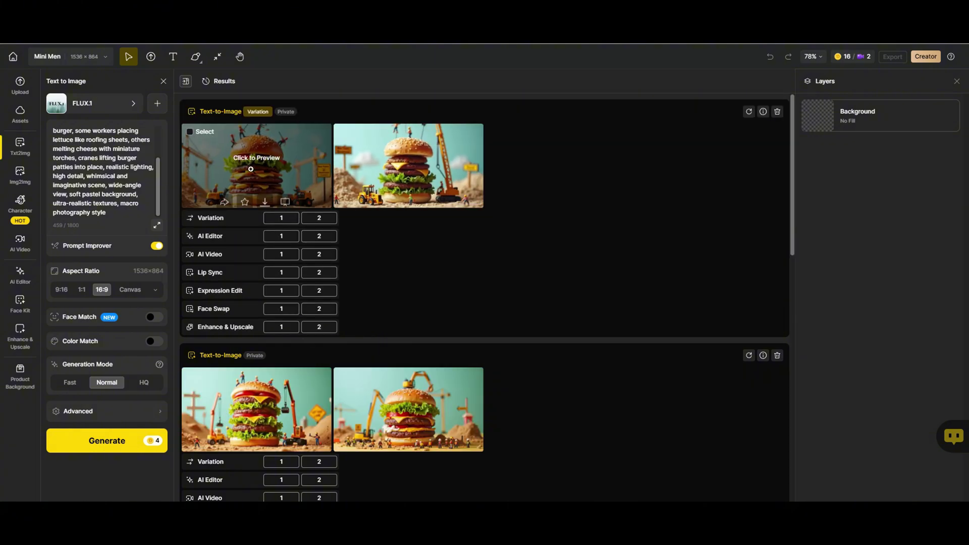
left_click(254, 162)
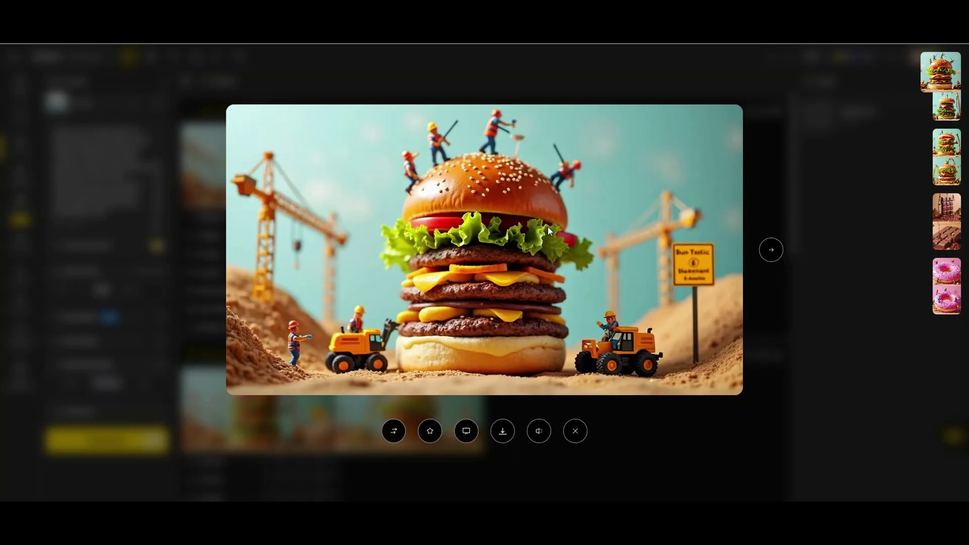
left_click(755, 179)
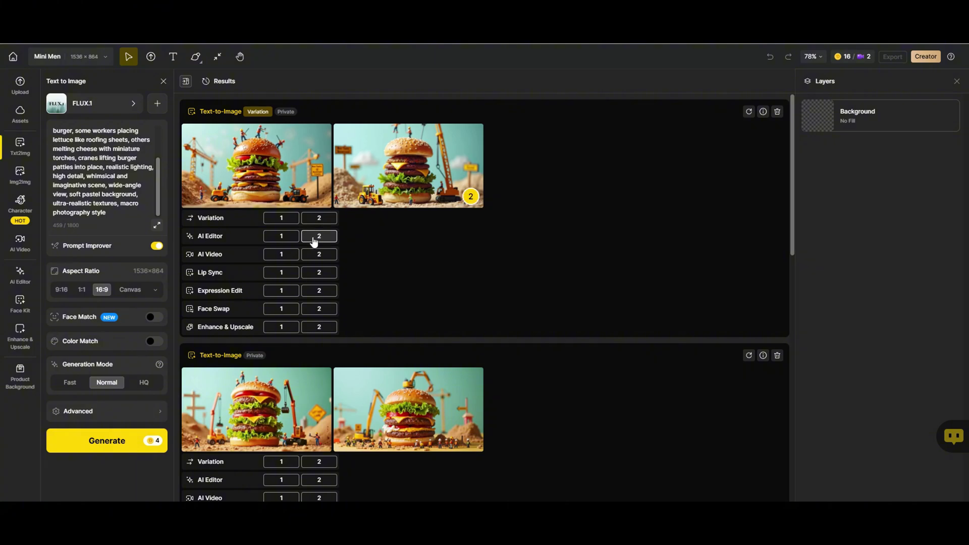
left_click(282, 237)
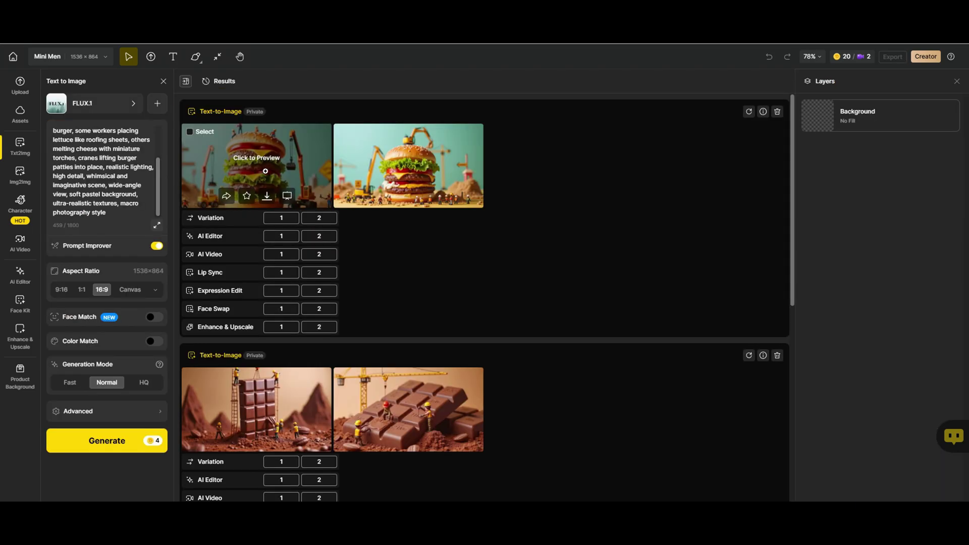
- Download the first hamburger image and the first chocolate bar image as PNG files at 1x upscale without a watermark
left_click(266, 196)
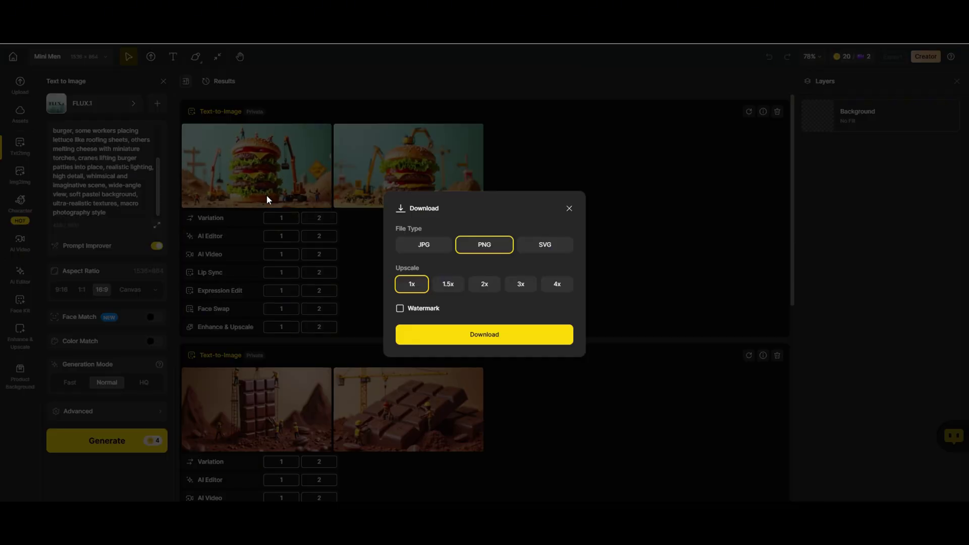
left_click(480, 335)
scroll(323, 301, "down", 2)
left_click(266, 323)
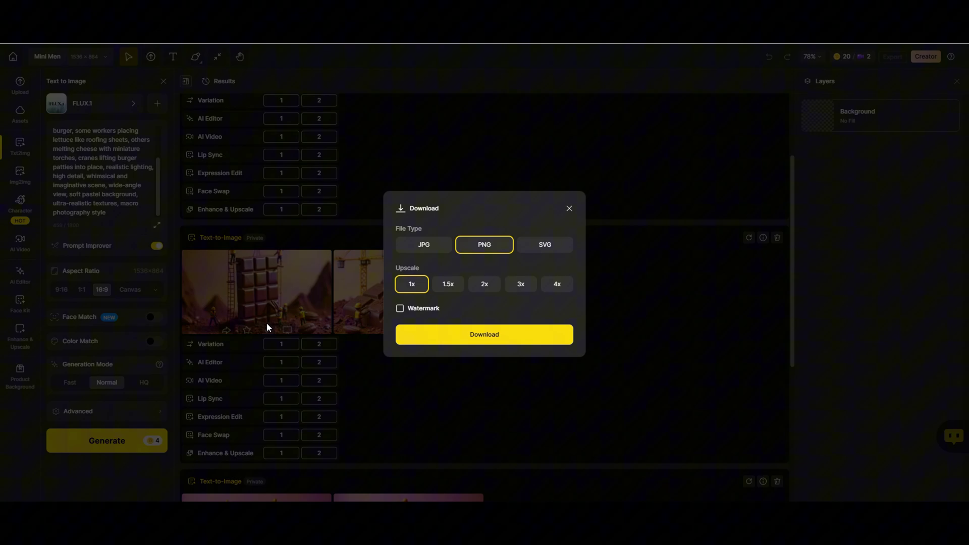
left_click(480, 335)
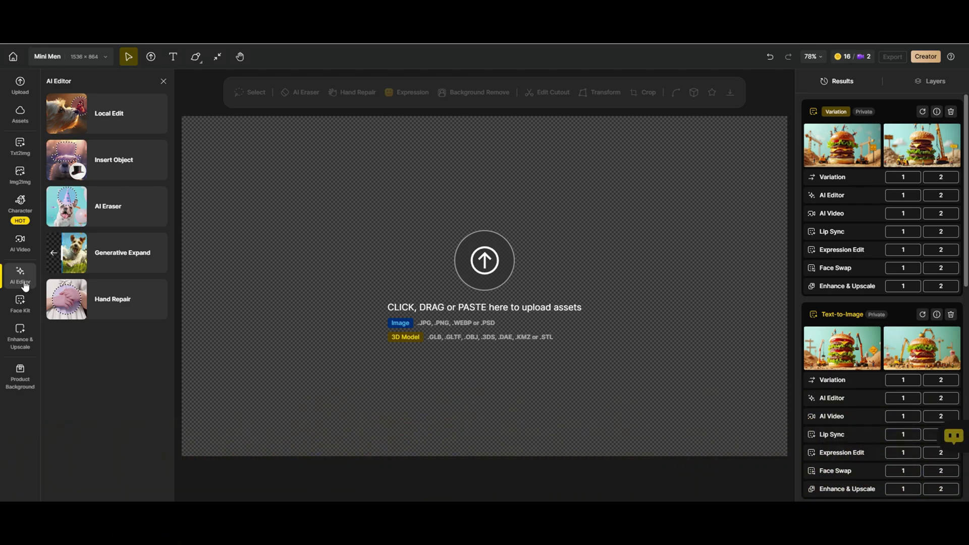
- Open AI Video, look through its Lip-Sync and Txt2Vid modes, and return to Img2Vid
left_click(22, 243)
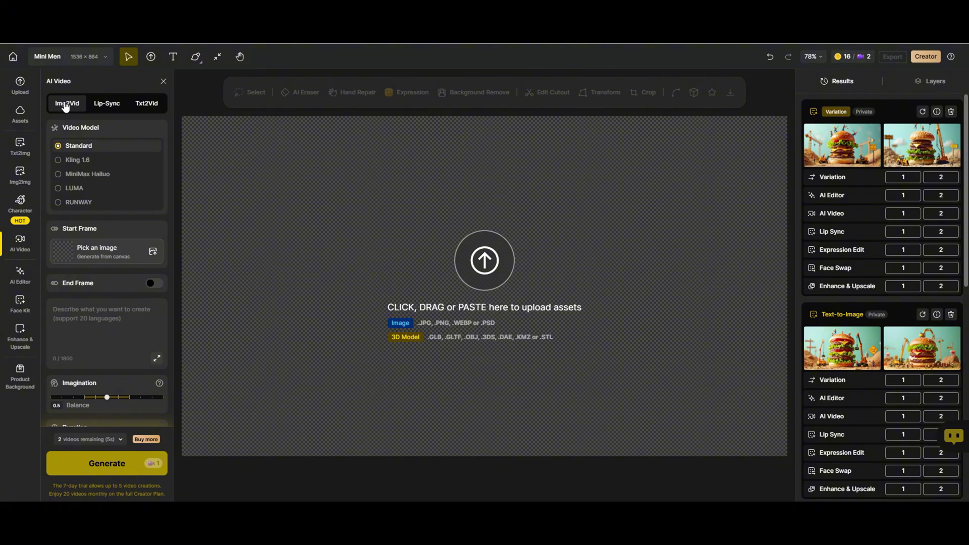
left_click(103, 105)
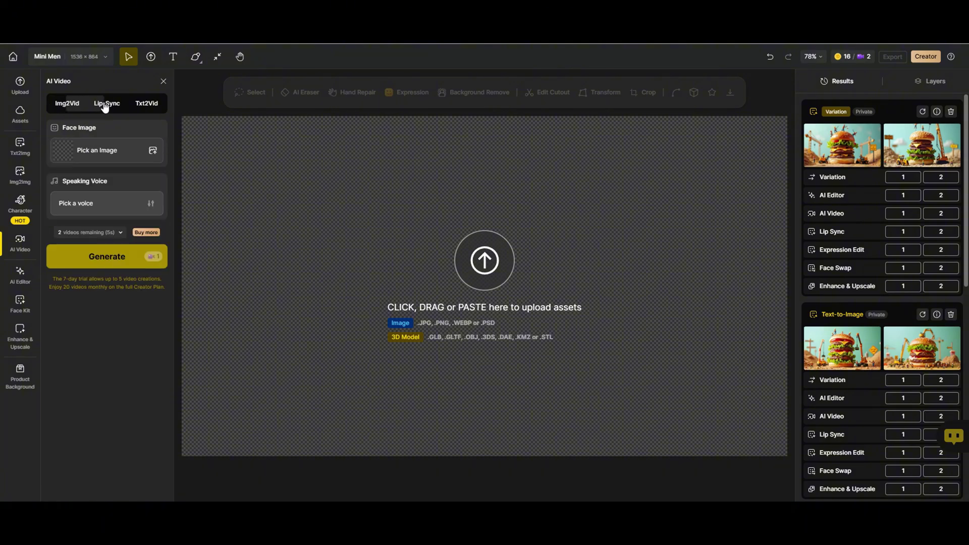
left_click(148, 106)
left_click(63, 105)
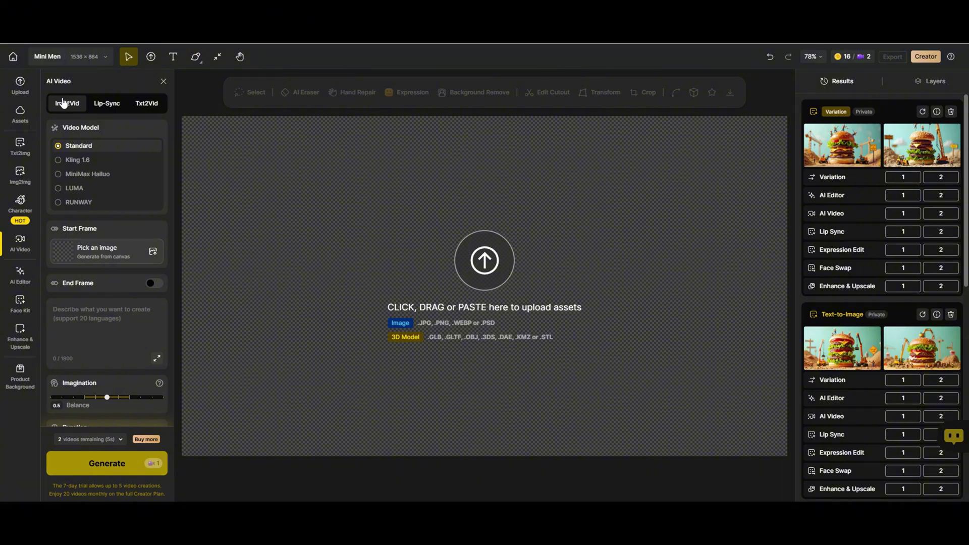
- Examine the options of the Kling 1.6, MiniMax Hailuo, LUMA and RUNWAY video models
left_click(74, 162)
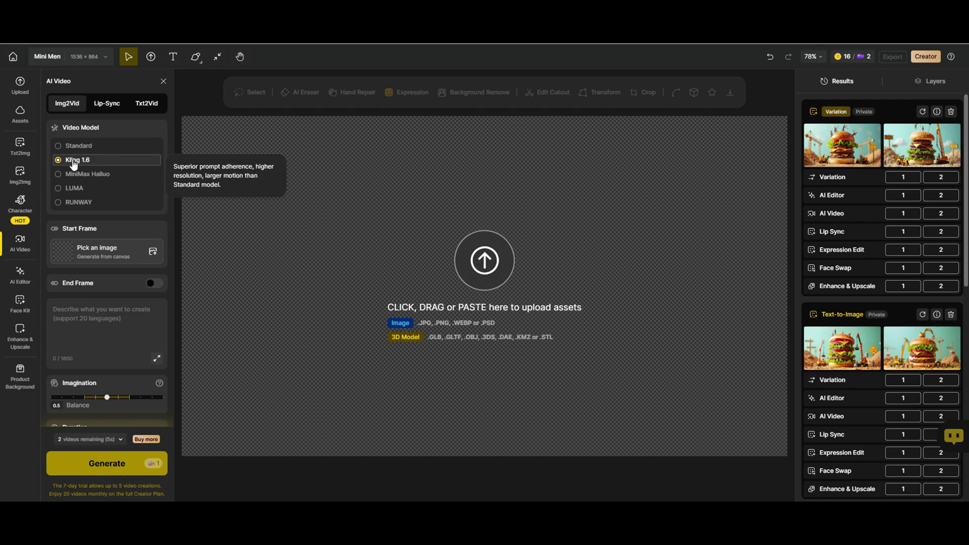
left_click(76, 174)
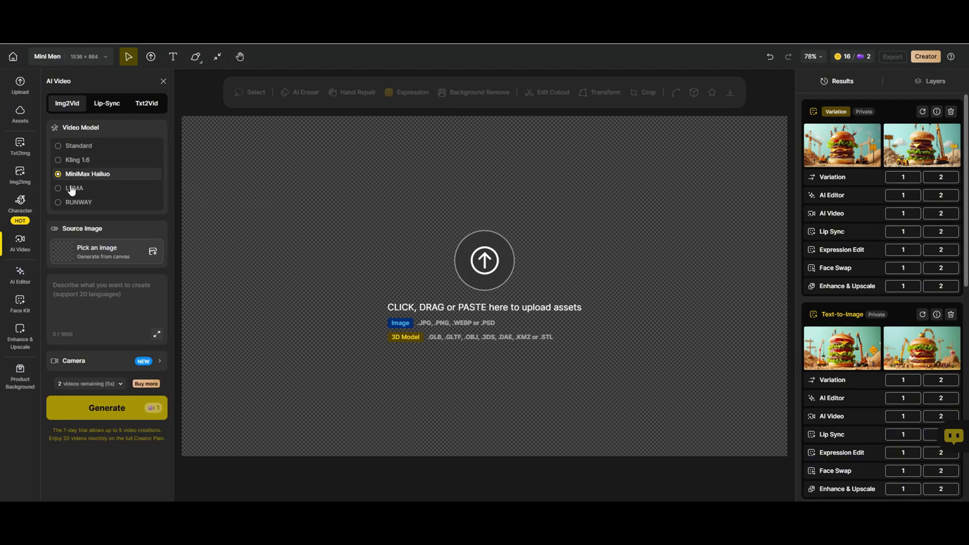
left_click(72, 189)
left_click(71, 203)
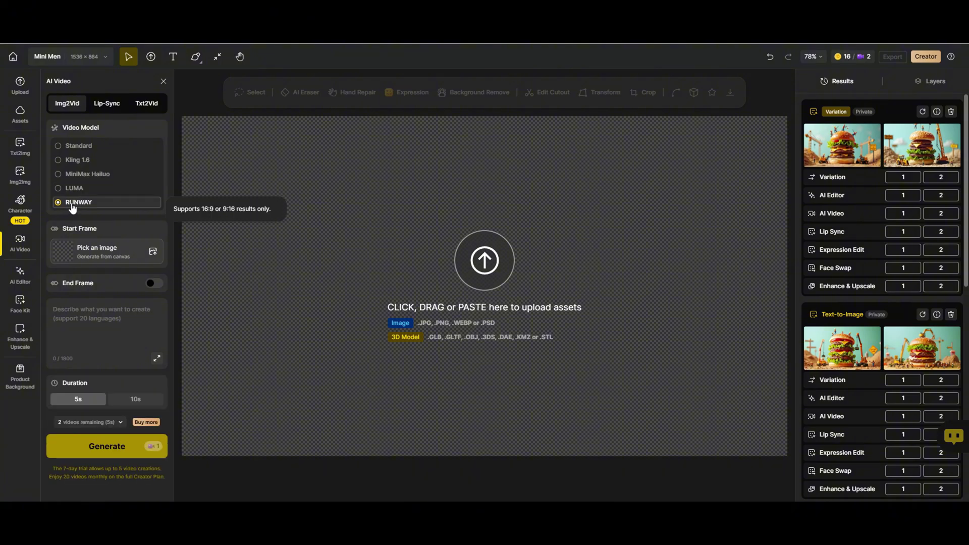
- Select the Standard video model for Img2Vid and paste ChatGPT's food-building video prompt as the description
left_click(75, 149)
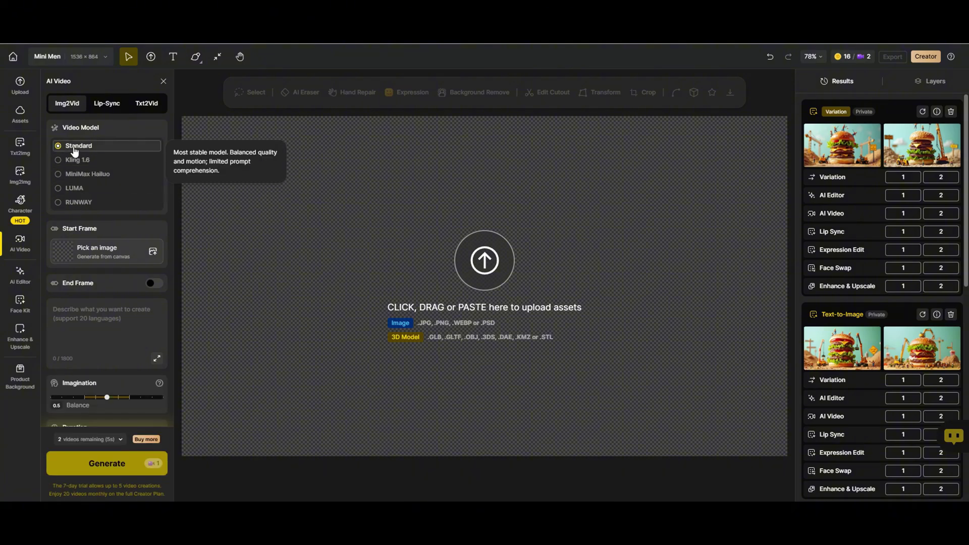
scroll(111, 192, "down", 1)
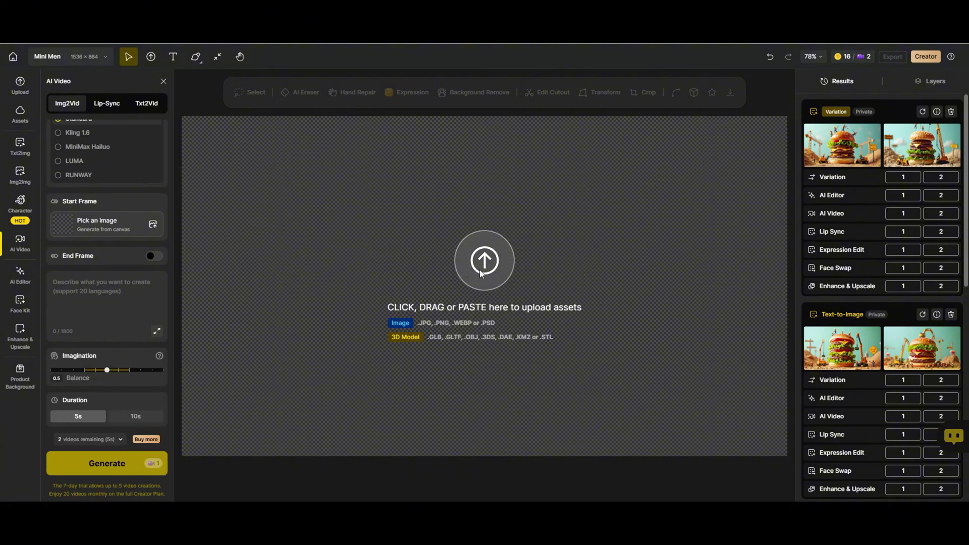
key("ctrl+v")
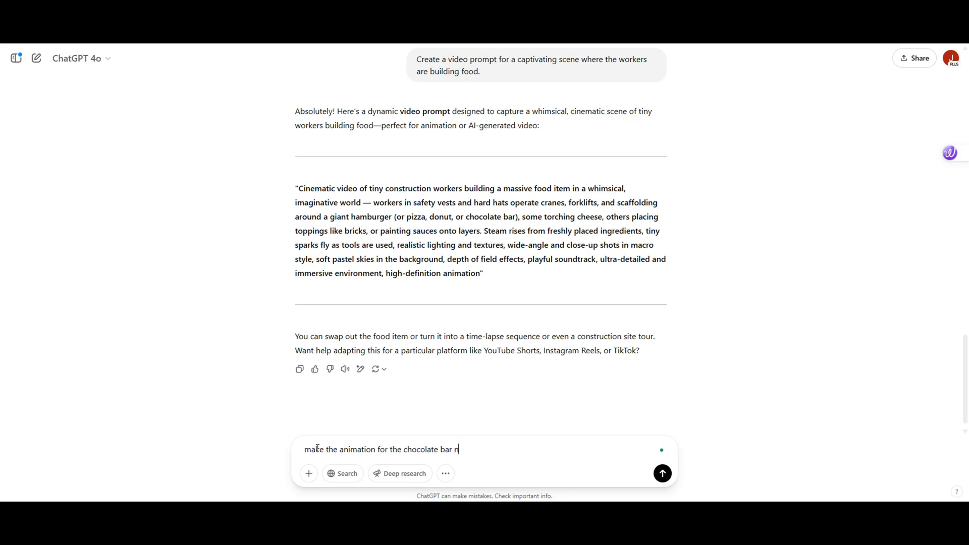
- Send ChatGPT the request "make the animation for the chocolate bar now" and copy the chocolate bar video prompt it writes
type("ow")
key("Return")
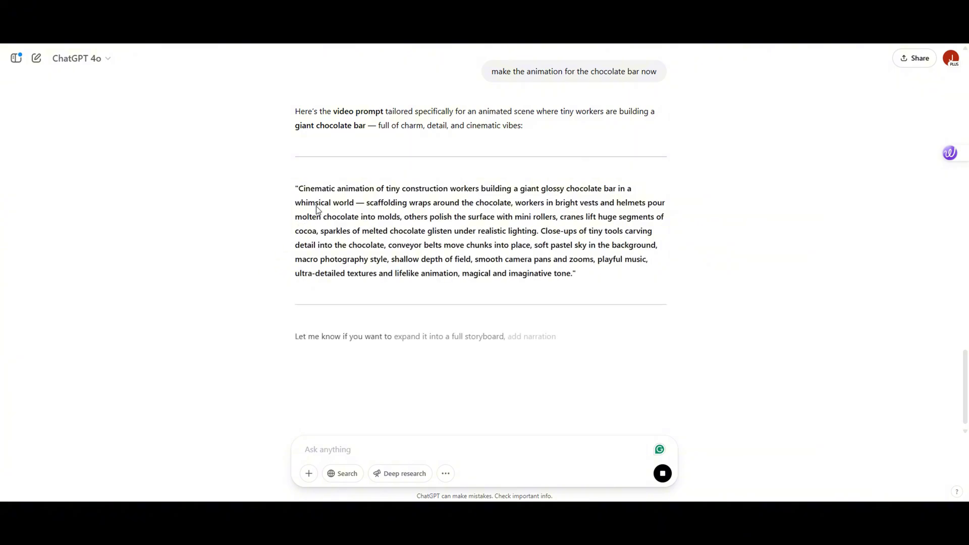
left_click_drag(573, 274, 342, 189)
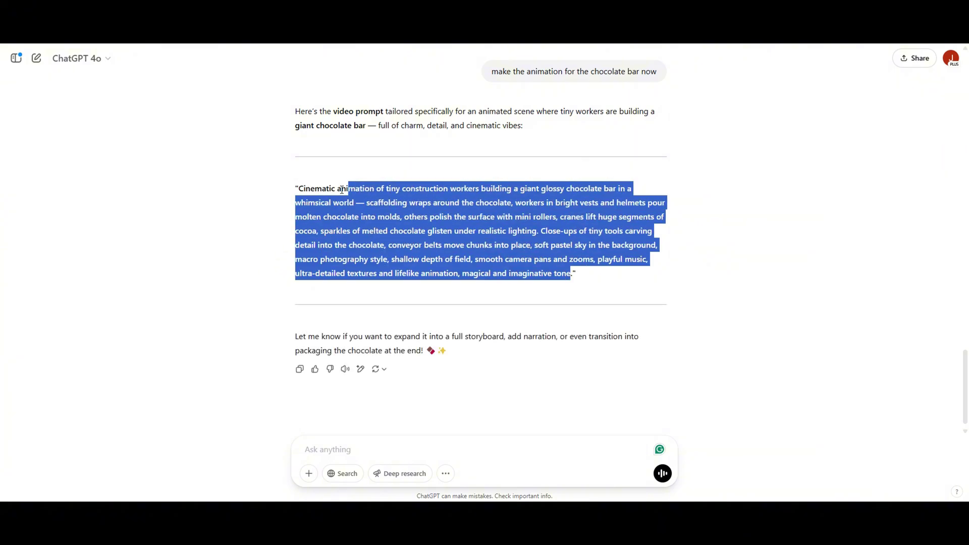
right_click(373, 208)
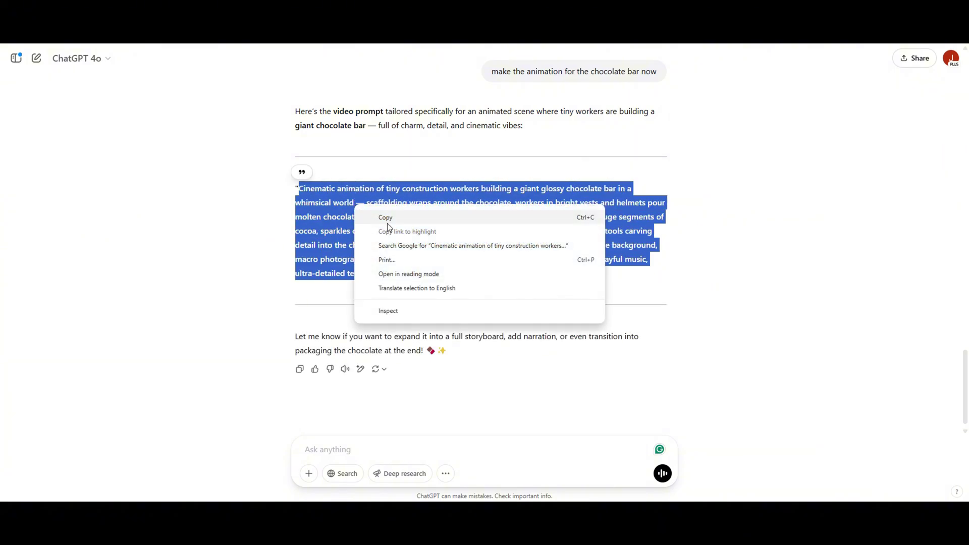
left_click(385, 228)
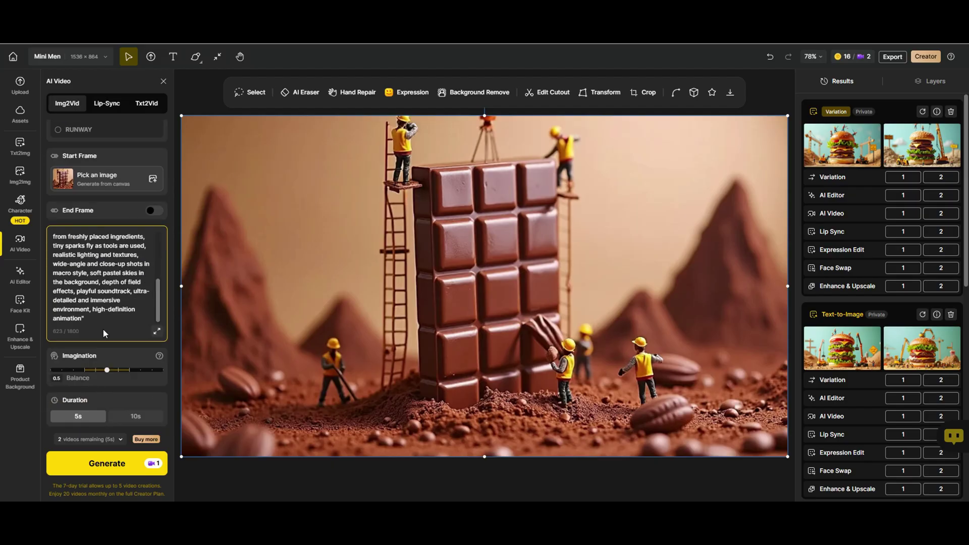
- Replace the video description with the copied chocolate bar prompt and generate the chocolate bar animation
key("ctrl+a")
right_click(80, 255)
left_click(134, 77)
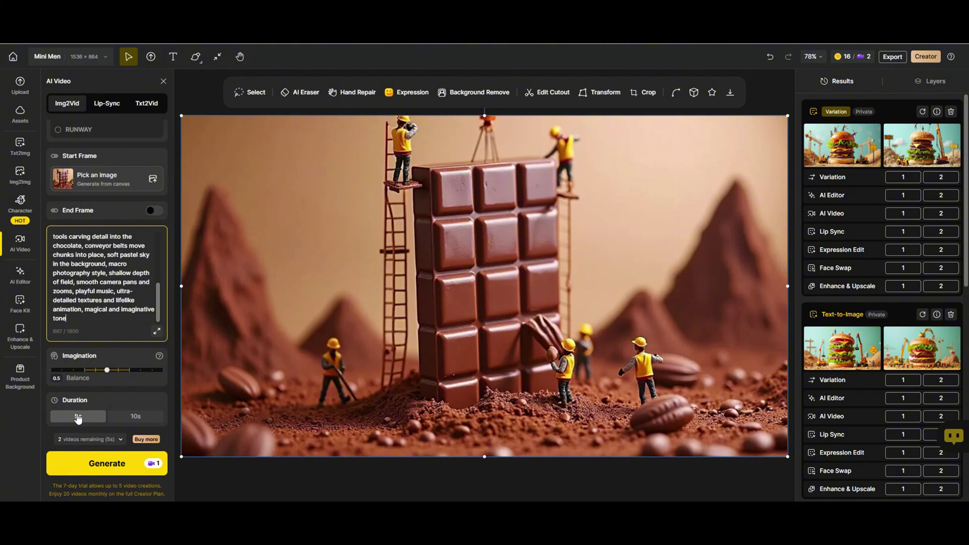
left_click(111, 463)
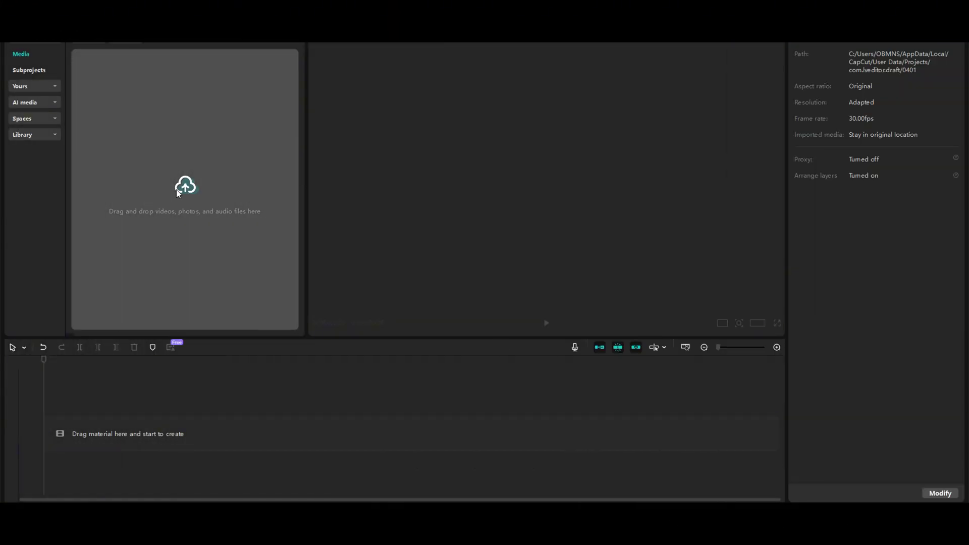
- Switch to CapCut, import the generated food videos, and apply the Circle closing animation to the last pizza clip
left_click(178, 192)
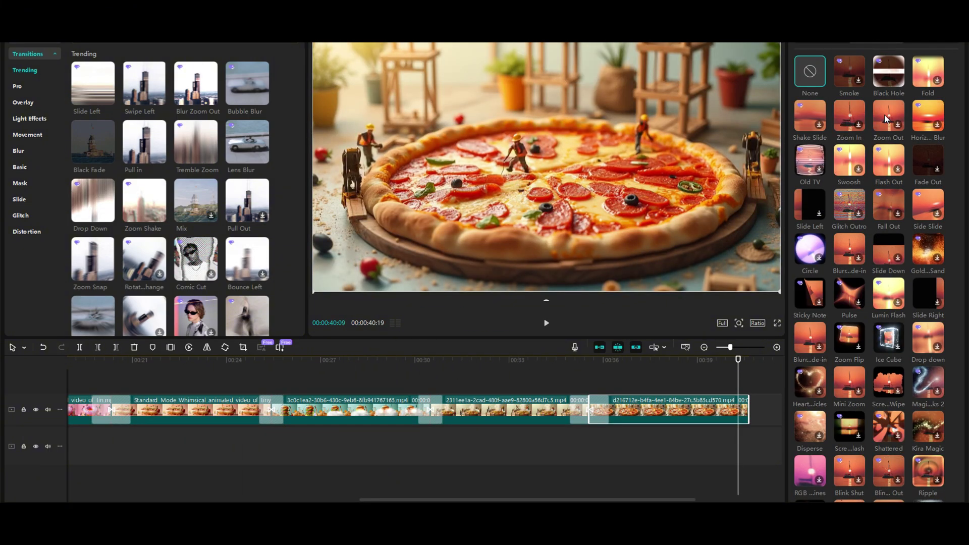
left_click(810, 249)
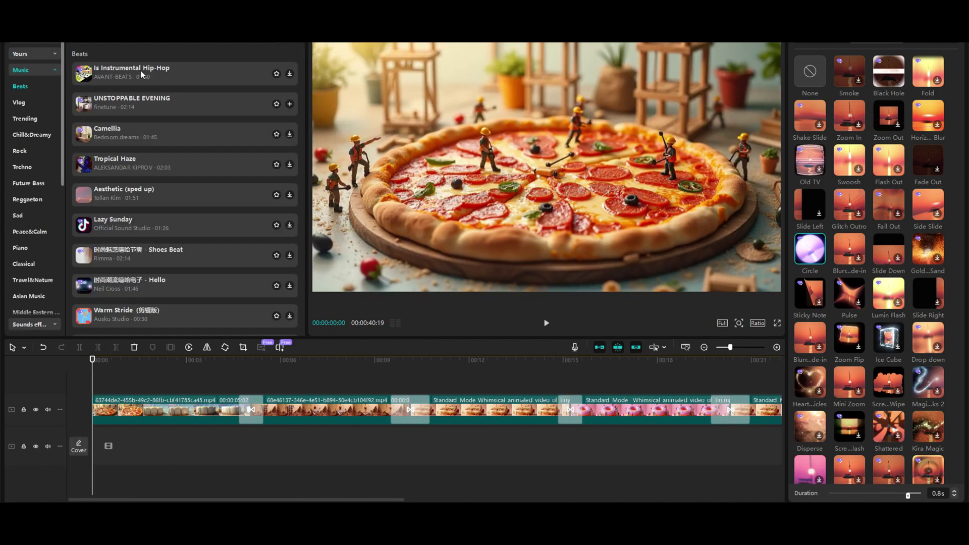
- Search the music library for funk tracks, add "Flashy, energetic, upbeat funk rock!" to the timeline, and play it with the clips
left_click(218, 73)
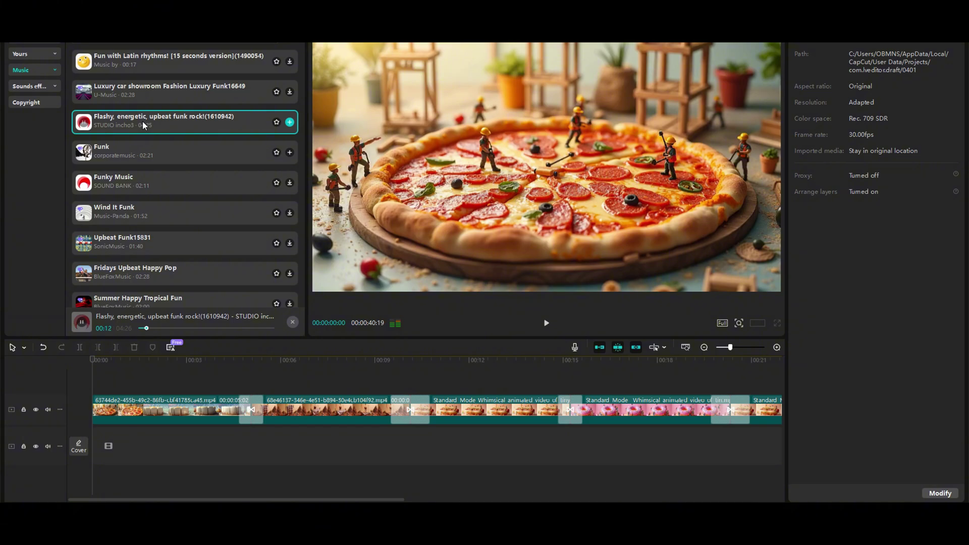
left_click(289, 121)
key("space")
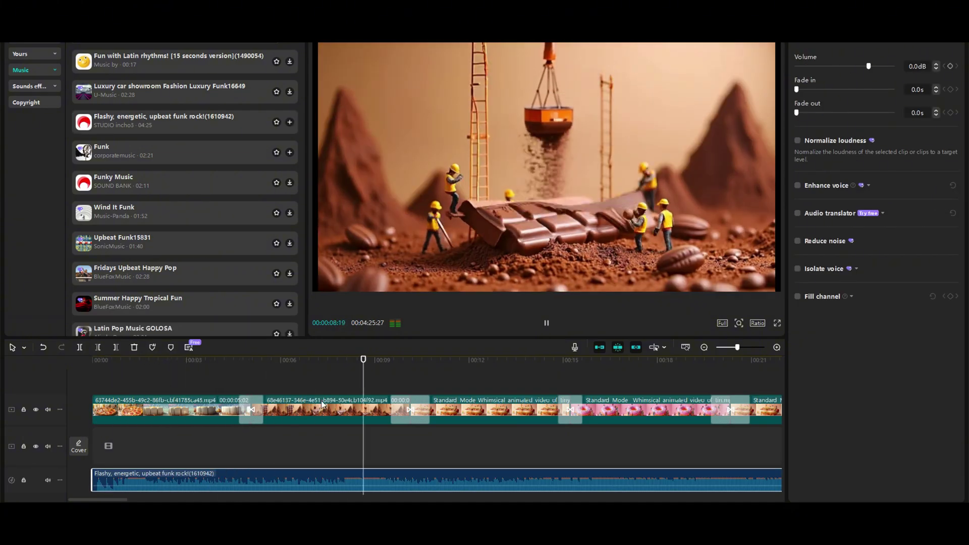
- Look through the favourite sounds, search the sound effects for fast-movement sounds, and preview several of them
left_click(30, 54)
left_click(116, 73)
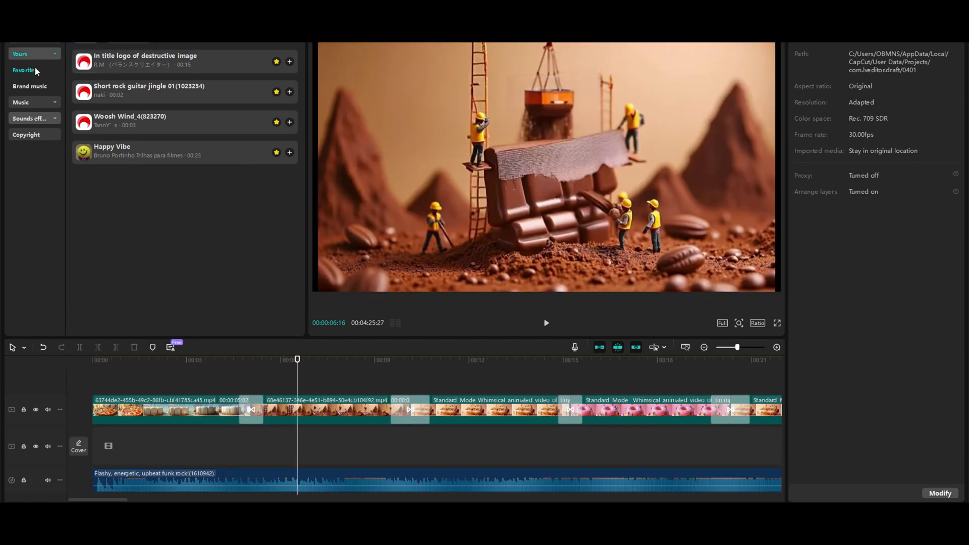
left_click(30, 118)
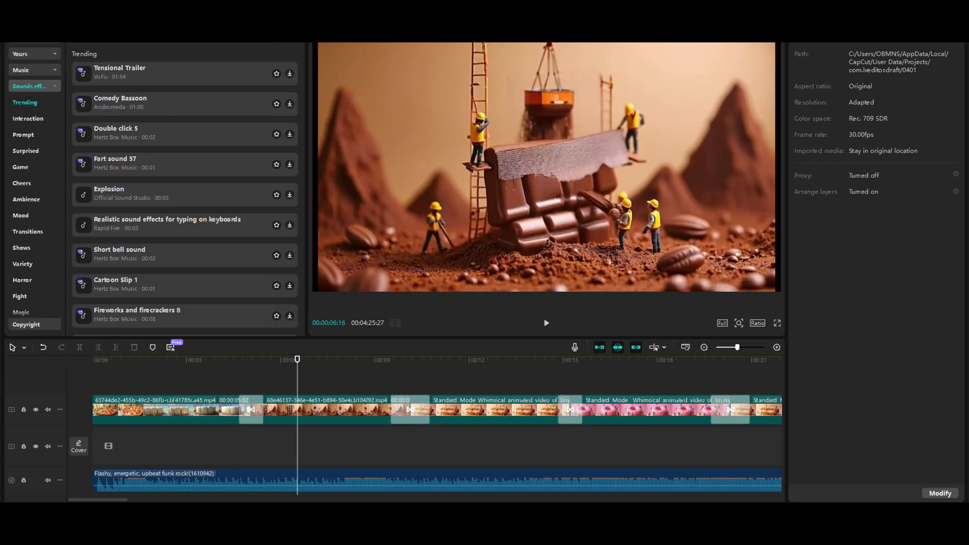
key("Return")
left_click(133, 214)
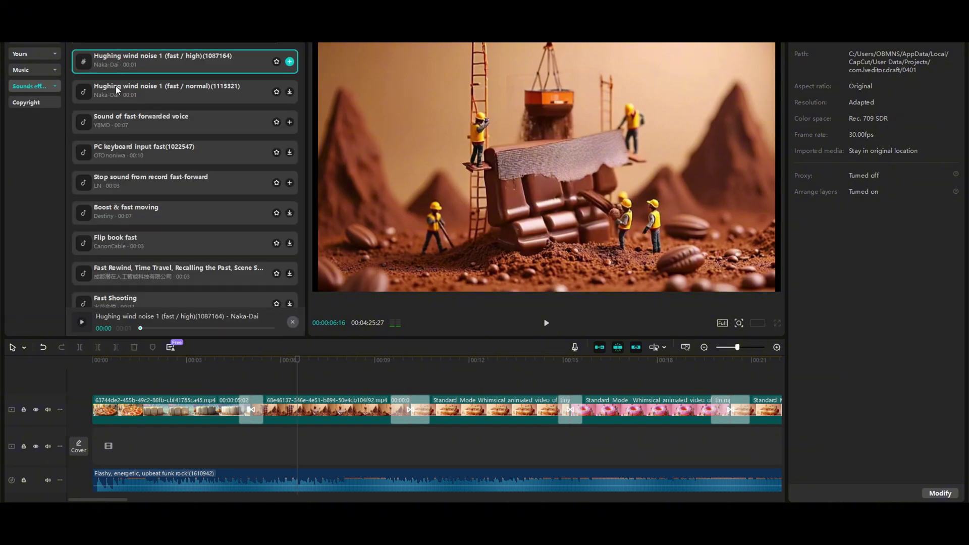
left_click(125, 156)
left_click(117, 208)
scroll(121, 268, "down", 3)
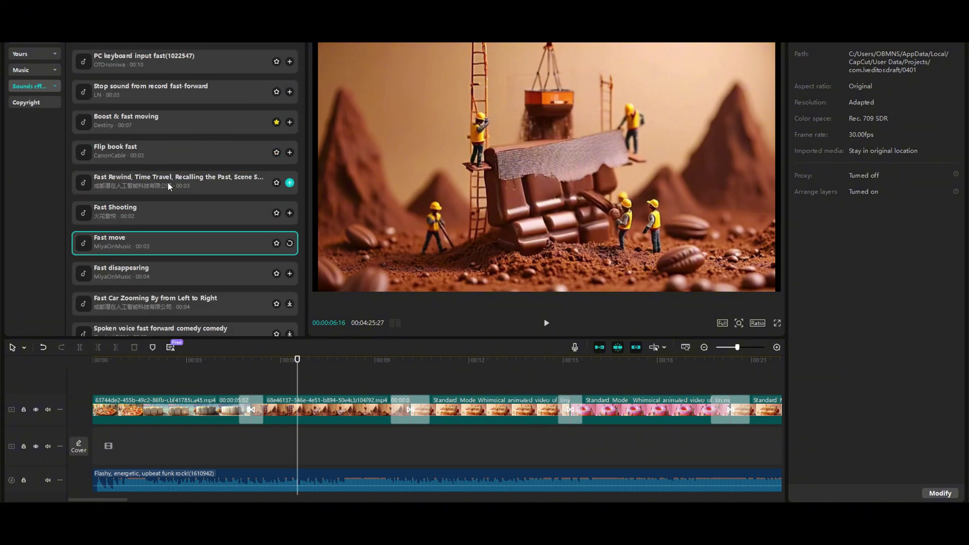
- Place the Fast disappearing sound effect under the first transition, mark it as a favourite, and play the timeline
left_click_drag(152, 272, 291, 482)
left_click(202, 214)
left_click(221, 243)
left_click(220, 273)
left_click(276, 274)
left_click(160, 365)
key("space")
- Copy the Fast disappearing effect to the start of the transition into the hot dog clip and play it back
left_click(231, 457)
left_click(391, 374)
key("ctrl+c")
key("ctrl+v")
key("space")
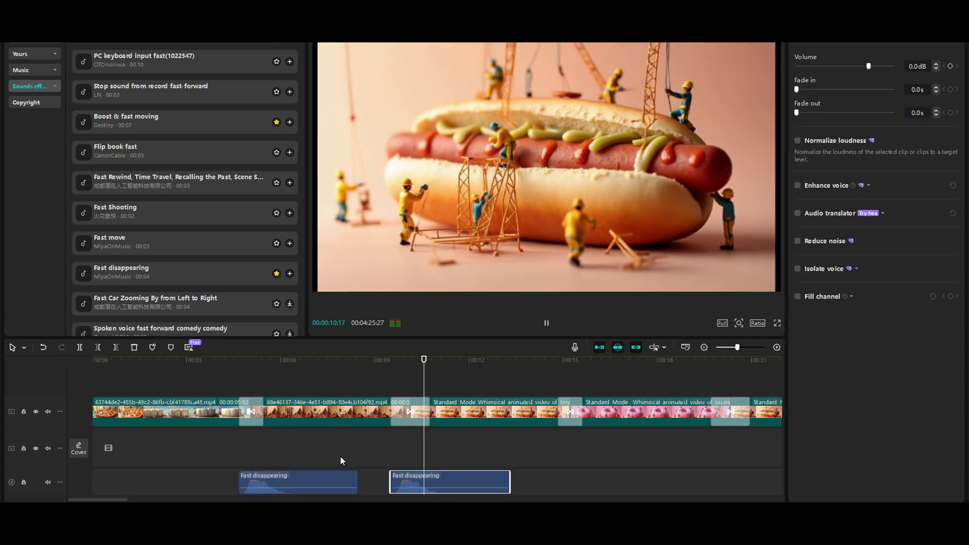
- Paste the Fast disappearing effect at the start of each of the five remaining transitions
left_click(557, 376)
key("ctrl+v")
left_click(710, 375)
key("ctrl+v")
left_click_drag(111, 500, 161, 500)
left_click(264, 373)
key("ctrl+v")
left_click(423, 374)
key("ctrl+v")
left_click(574, 376)
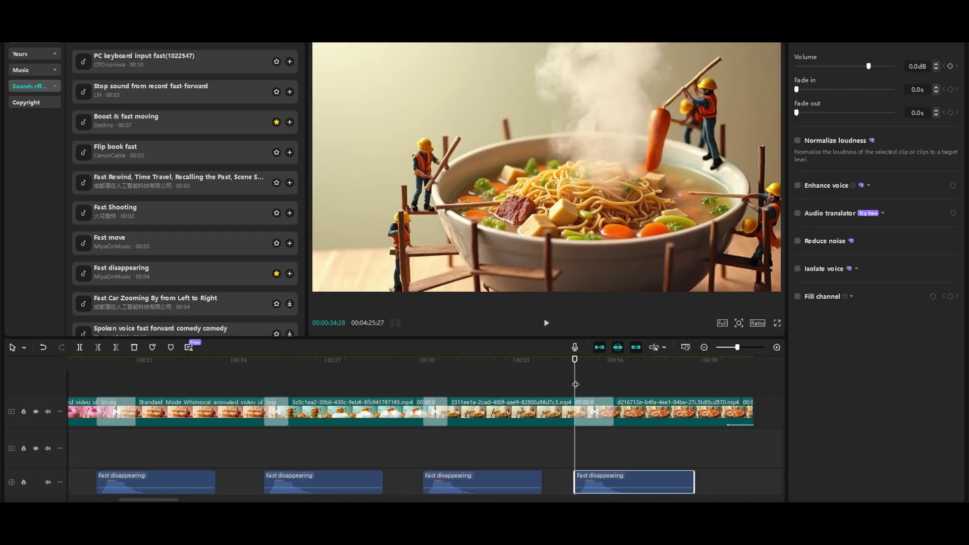
- Move the playhead to the pizza clip's closing animation and preview more fast sound effects, including Sound of something passing fast and Fast Shooting
left_click(446, 371)
scroll(167, 262, "down", 3)
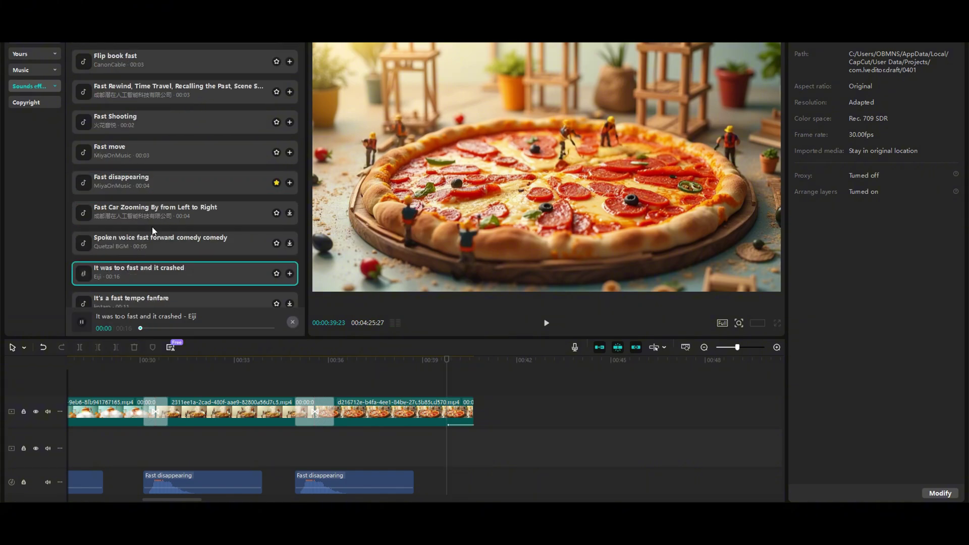
left_click(175, 241)
scroll(174, 267, "down", 2)
left_click(173, 243)
scroll(170, 204, "down", 2)
left_click(159, 215)
scroll(158, 267, "down", 2)
left_click(156, 244)
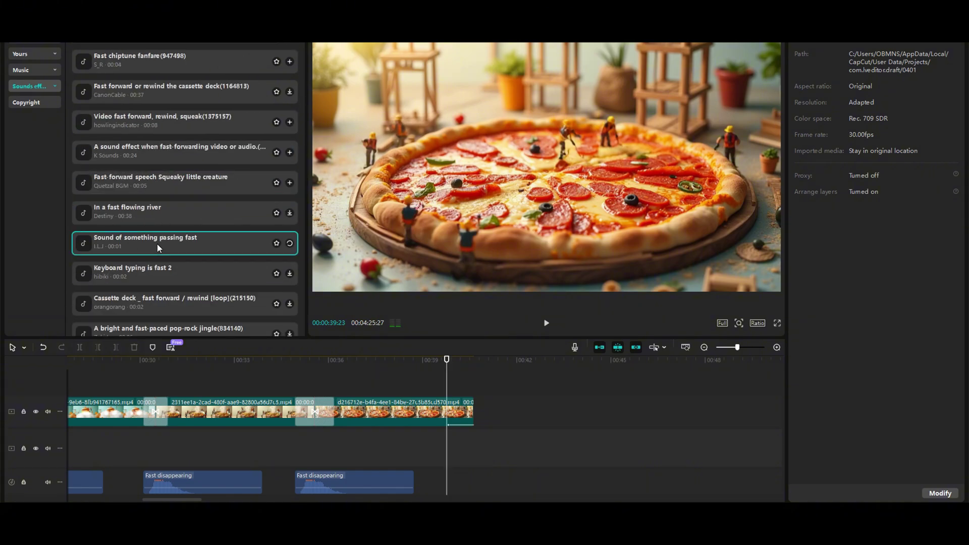
scroll(171, 235, "down", 3)
left_click(183, 226)
scroll(182, 228, "down", 2)
left_click(179, 228)
scroll(180, 228, "down", 5)
left_click(167, 182)
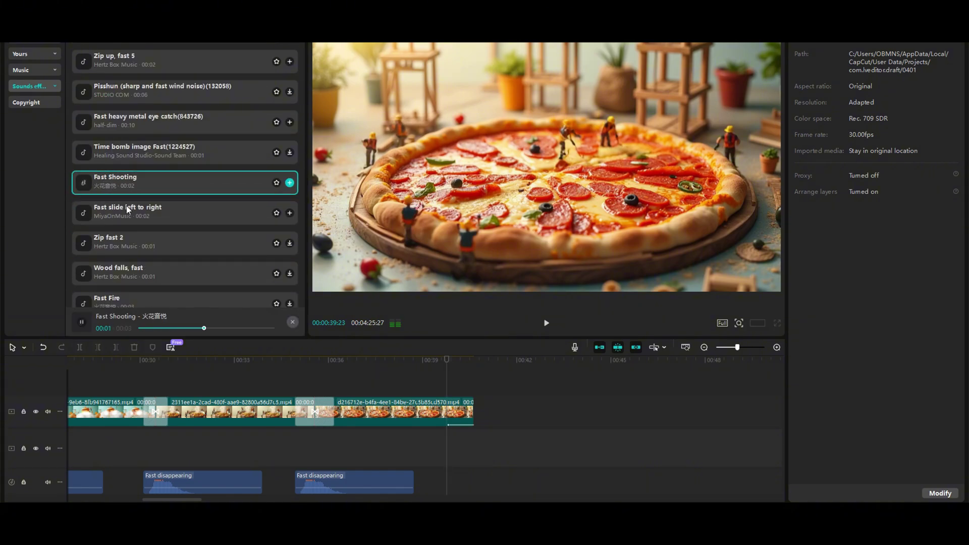
- Place the Fast slide left to right effect under the pizza clip's closing animation and trim the music at the video's end
left_click_drag(130, 209, 508, 482)
left_click_drag(507, 360, 473, 360)
scroll(445, 376, "down", 2)
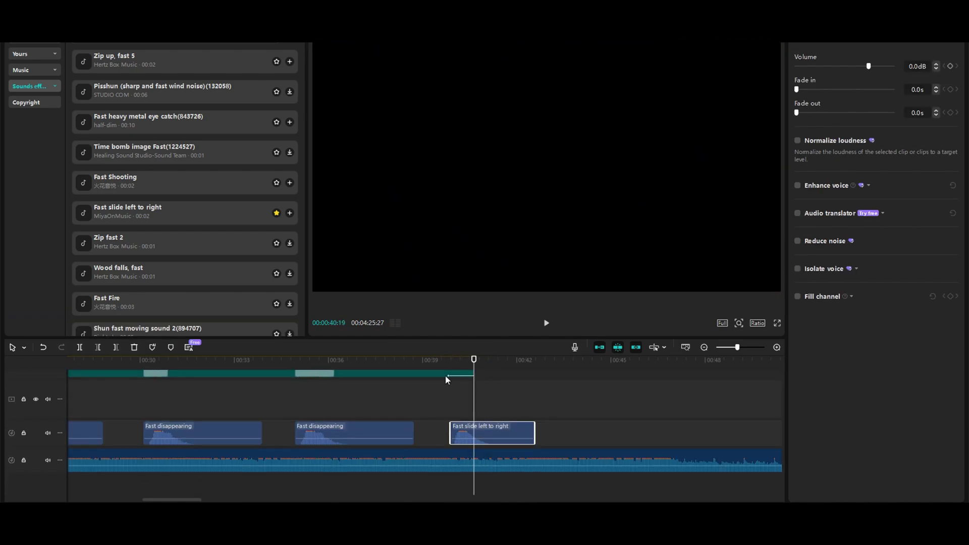
left_click(382, 456)
key("w")
key("space")
key("space")
- Raise the volume of the Fast slide left to right effect to 7.3 dB and play back the ending
left_click_drag(506, 459, 496, 436)
left_click(495, 360)
left_click(462, 360)
key("space")
key("space")
key("space")
- Play the timeline from the beginning, then return to the start of the transition from the burger to the noodle soup
key("Home")
scroll(583, 399, "up", 2)
key("space")
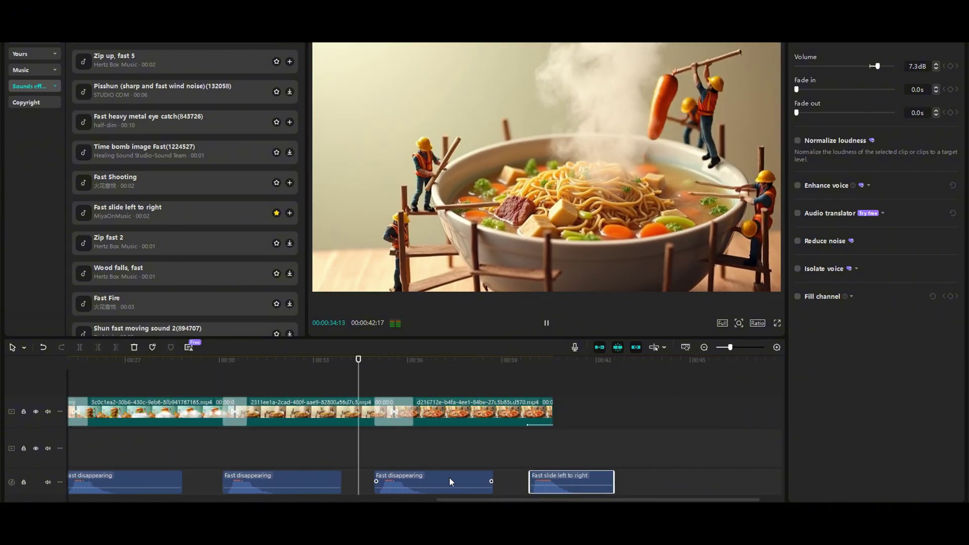
key("space")
left_click(223, 360)
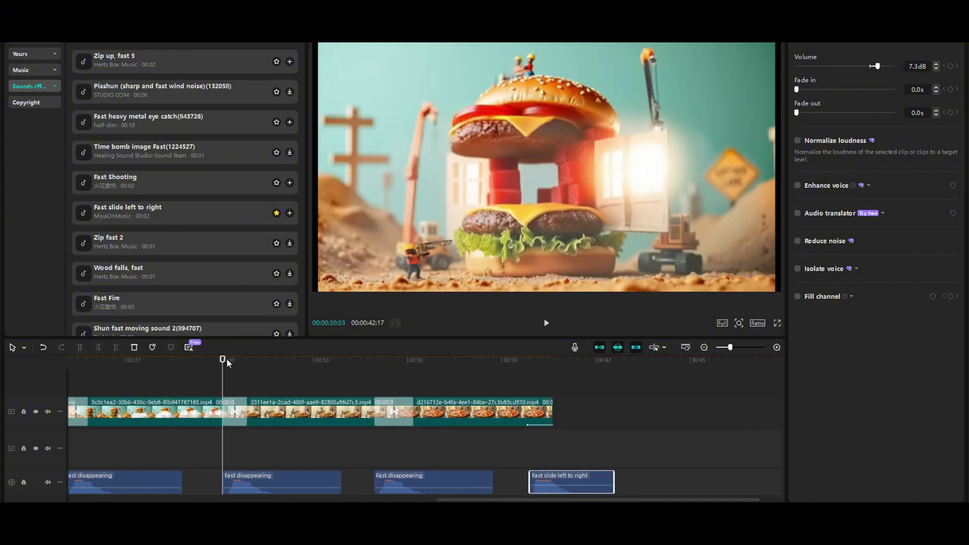
- Mark Wind chime 03-08 as a favourite and replace the noodle soup transition's Fast disappearing effect with "It is SE moving fast. Fast jump sound"
scroll(183, 202, "down", 5)
left_click(184, 228)
left_click(276, 226)
left_click(192, 300)
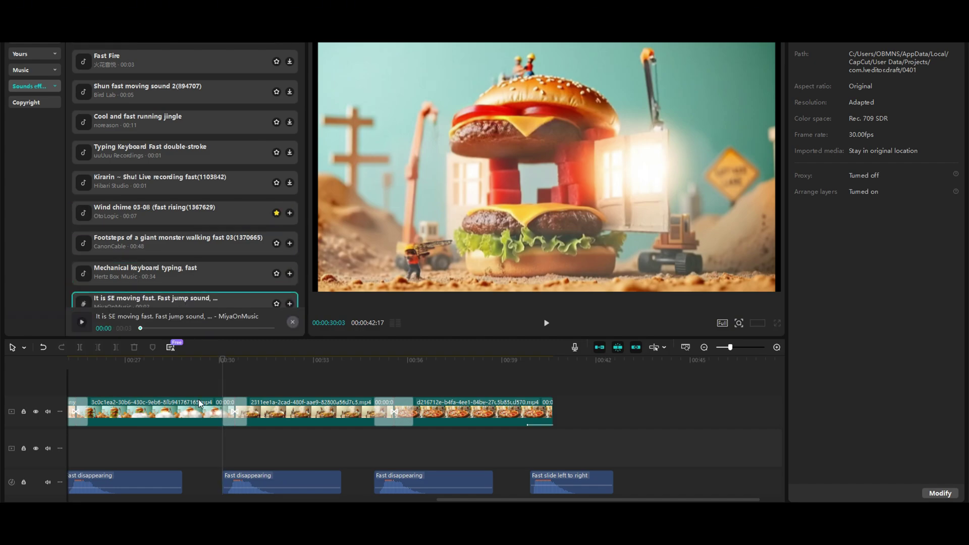
left_click_drag(192, 300, 261, 484)
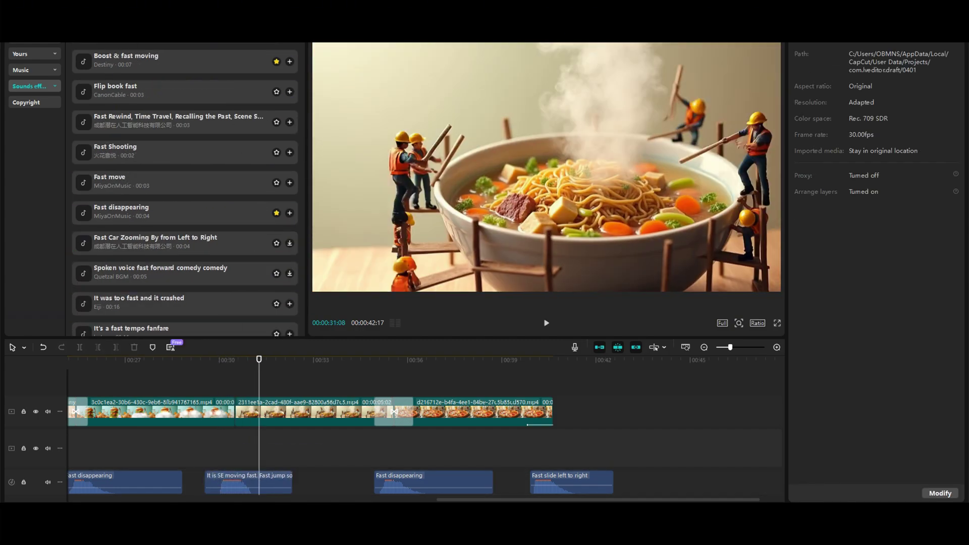